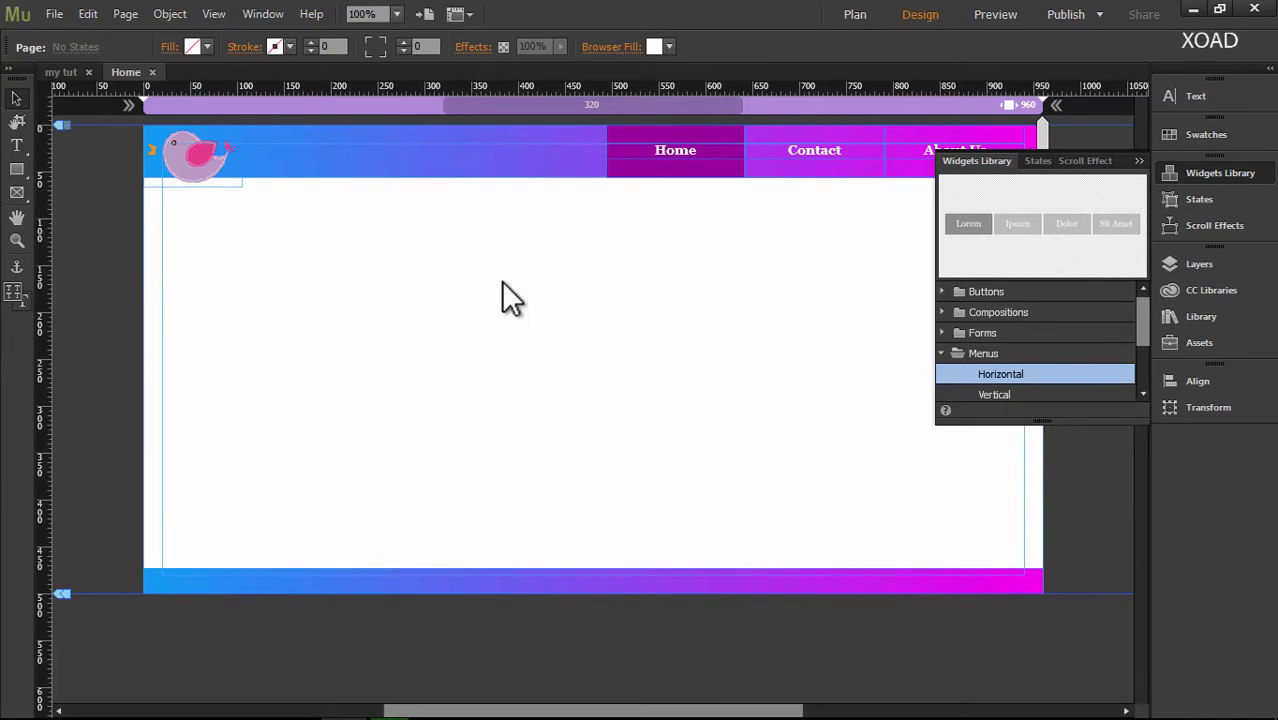
Step: Place a horizontal menu widget in the blank page body and set its menu type to Manual
left_click(1136, 160)
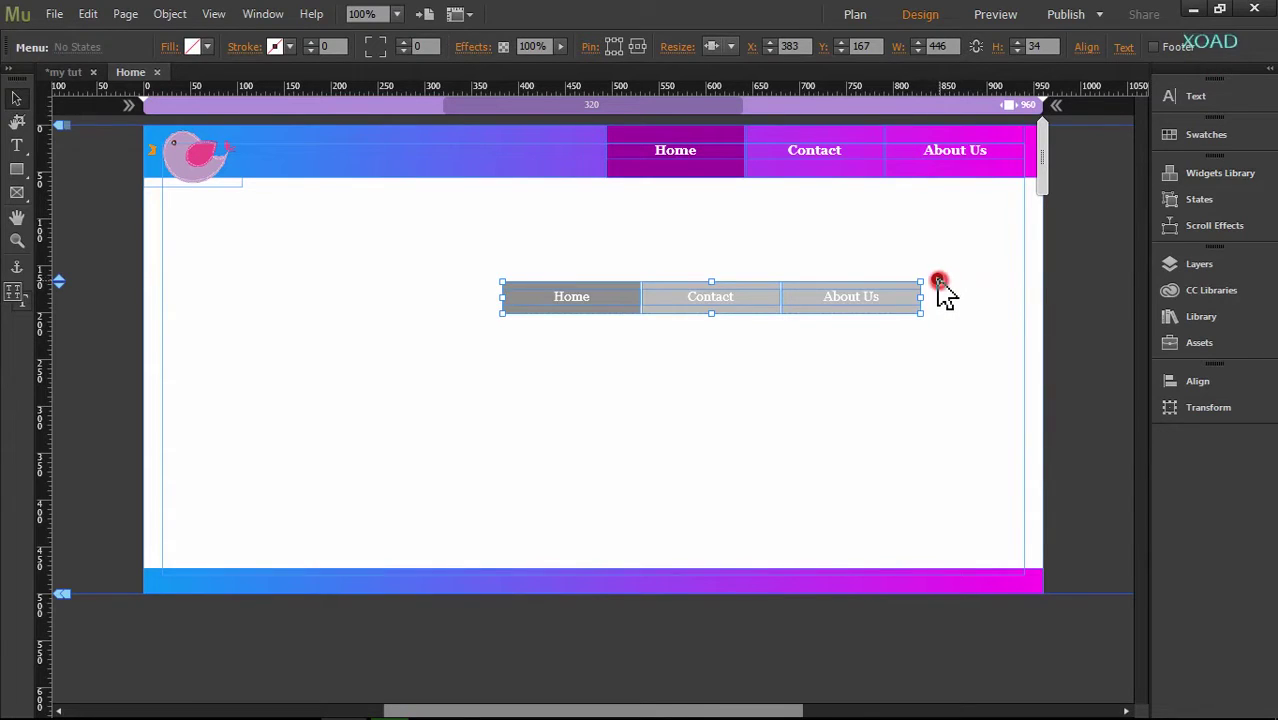
left_click(938, 281)
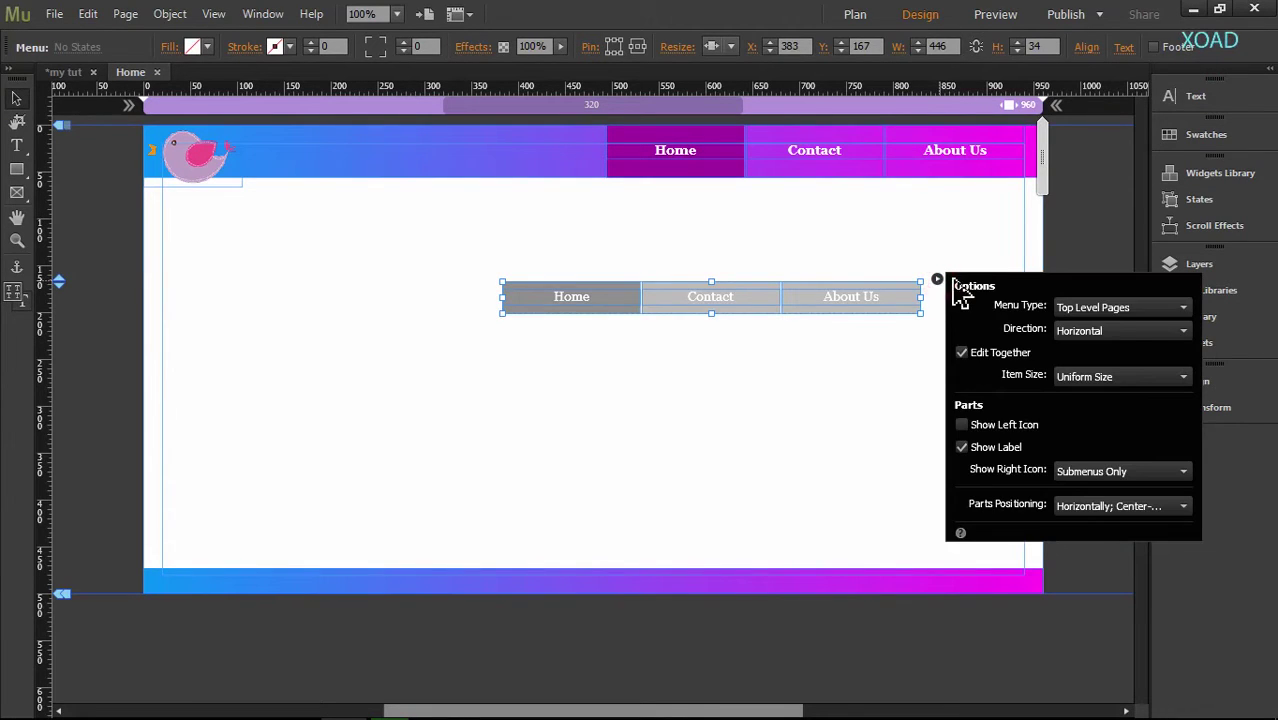
left_click(1090, 308)
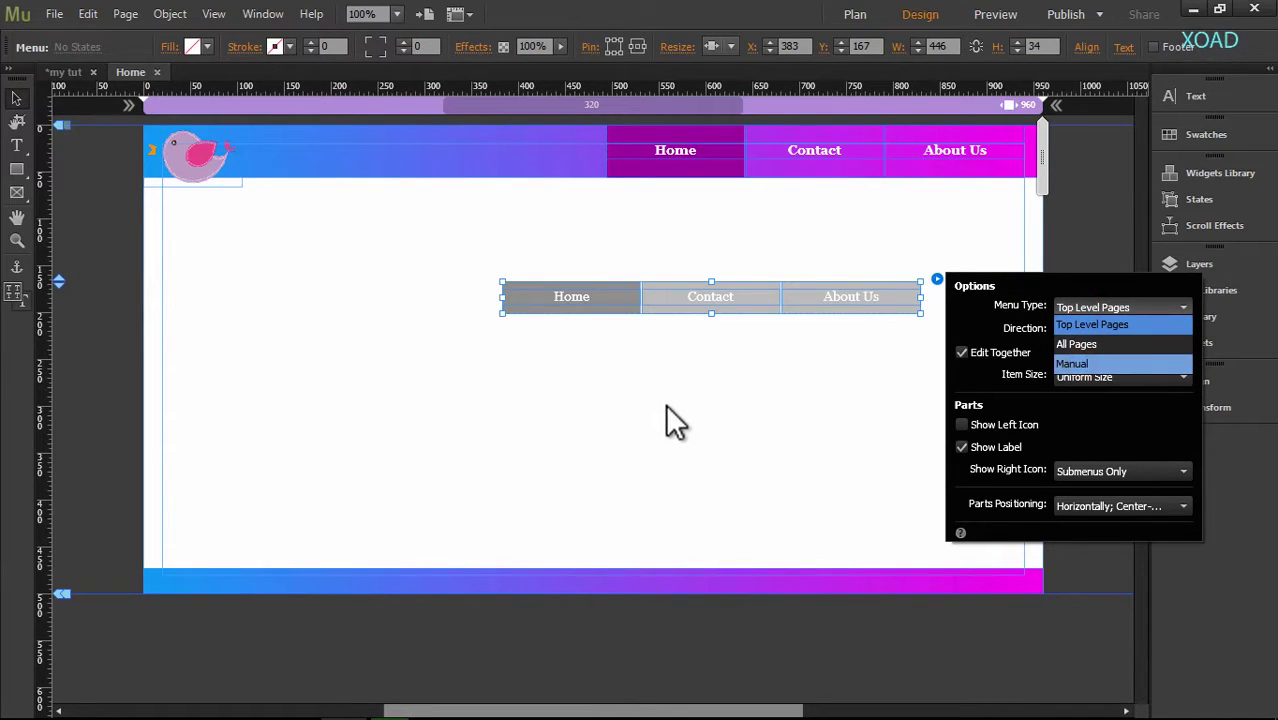
key("Return")
Step: Move the manual menu to about X 106, Y 174 and extend it to three menu items
left_click(710, 305)
left_click_drag(462, 281, 453, 308)
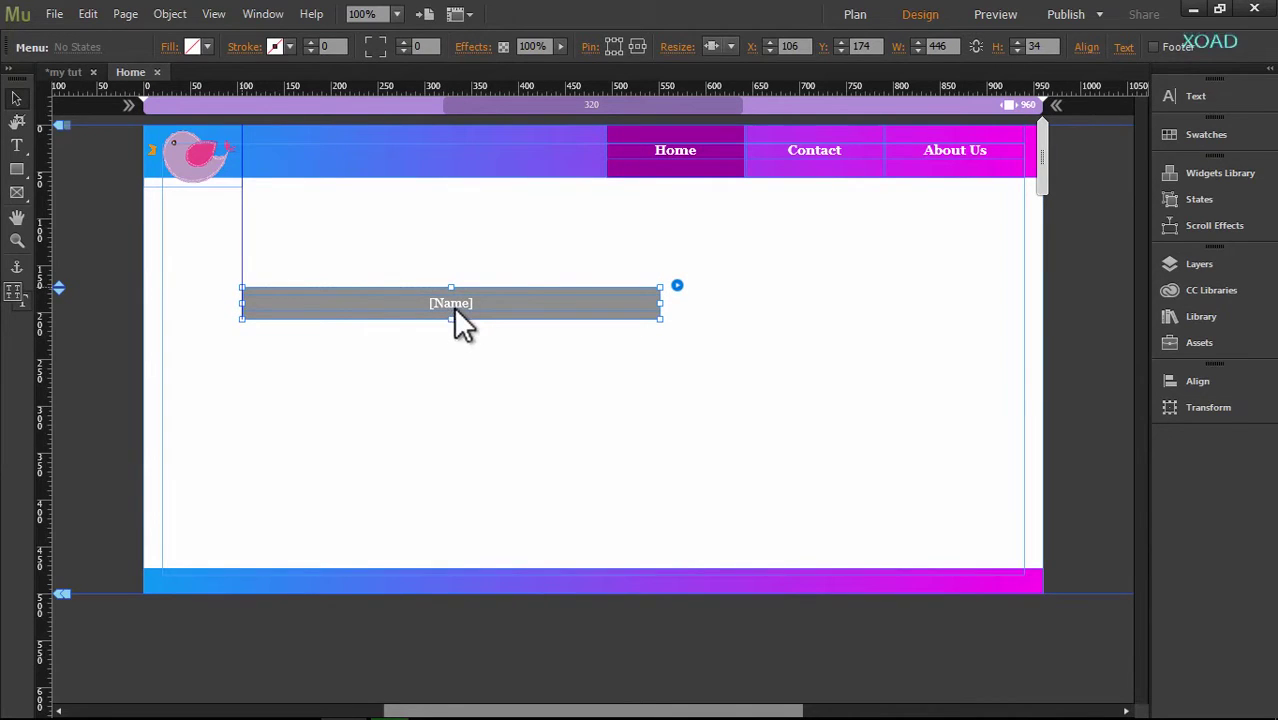
left_click(650, 300)
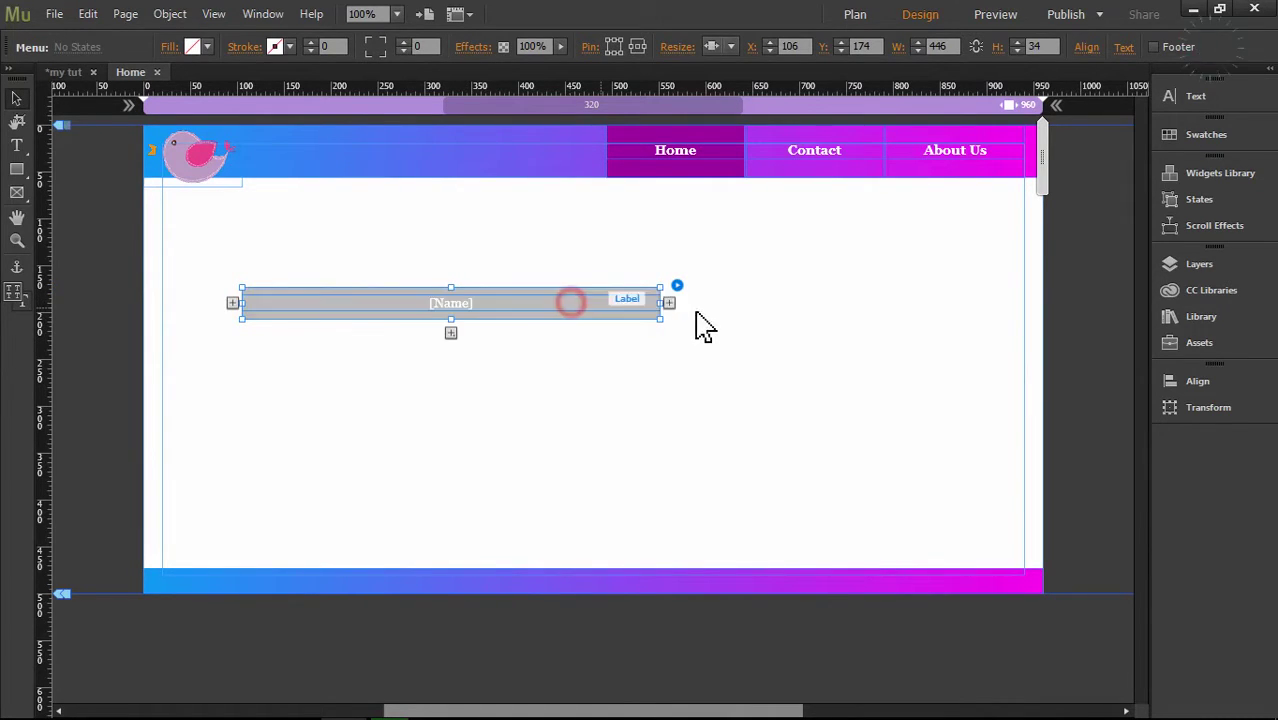
left_click(670, 302)
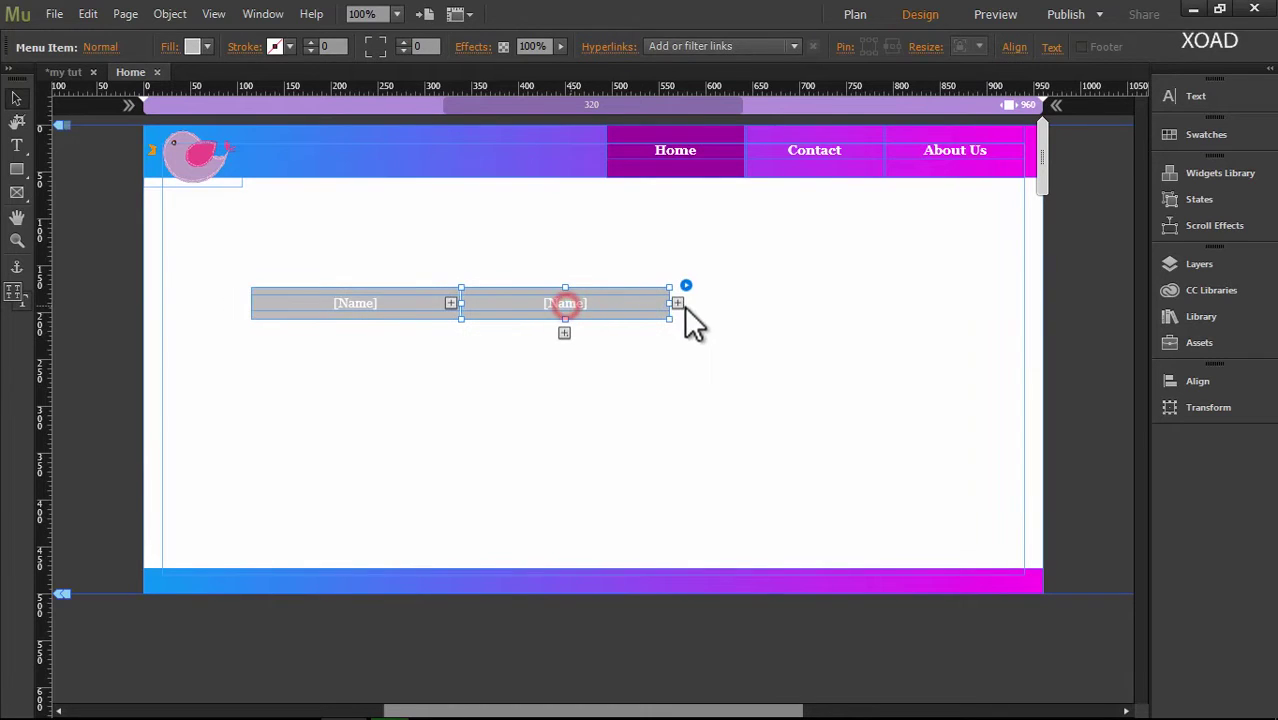
Step: Label the three menu items Home, Contact and About Us
left_click(340, 303)
left_click(352, 300)
type("Home")
left_click(483, 310)
type("Contact")
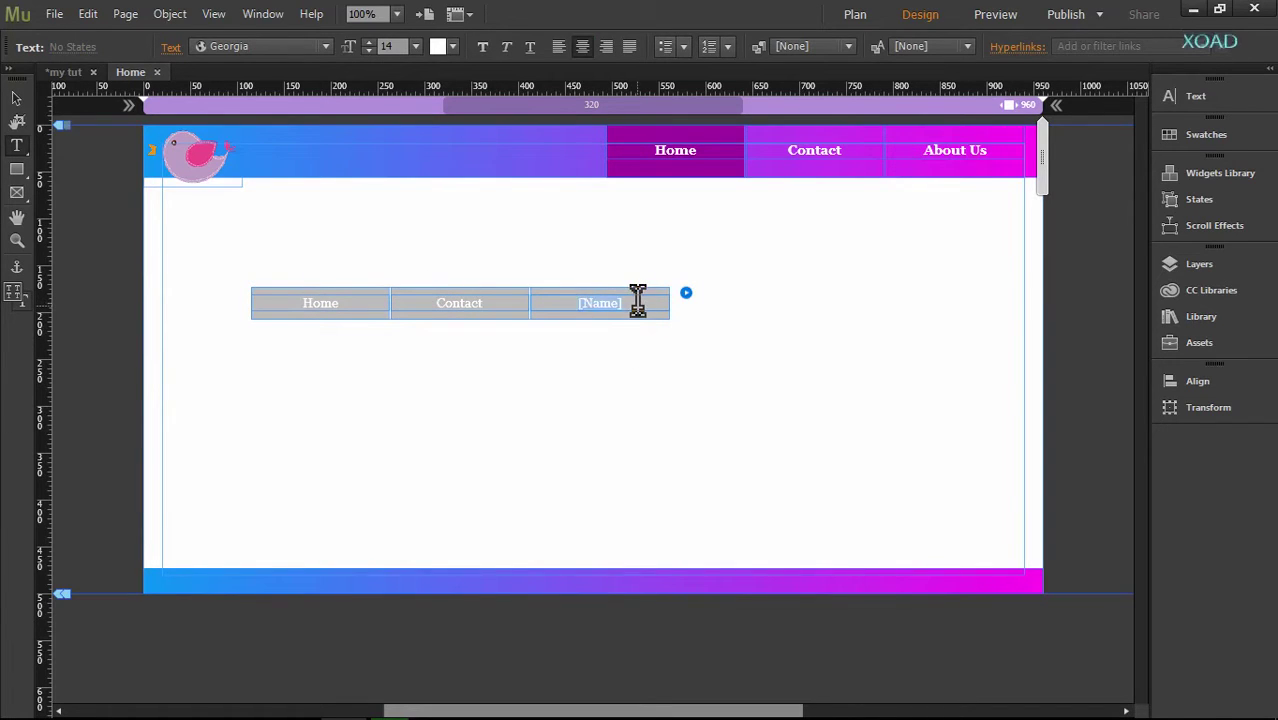
left_click(16, 97)
left_click(460, 285)
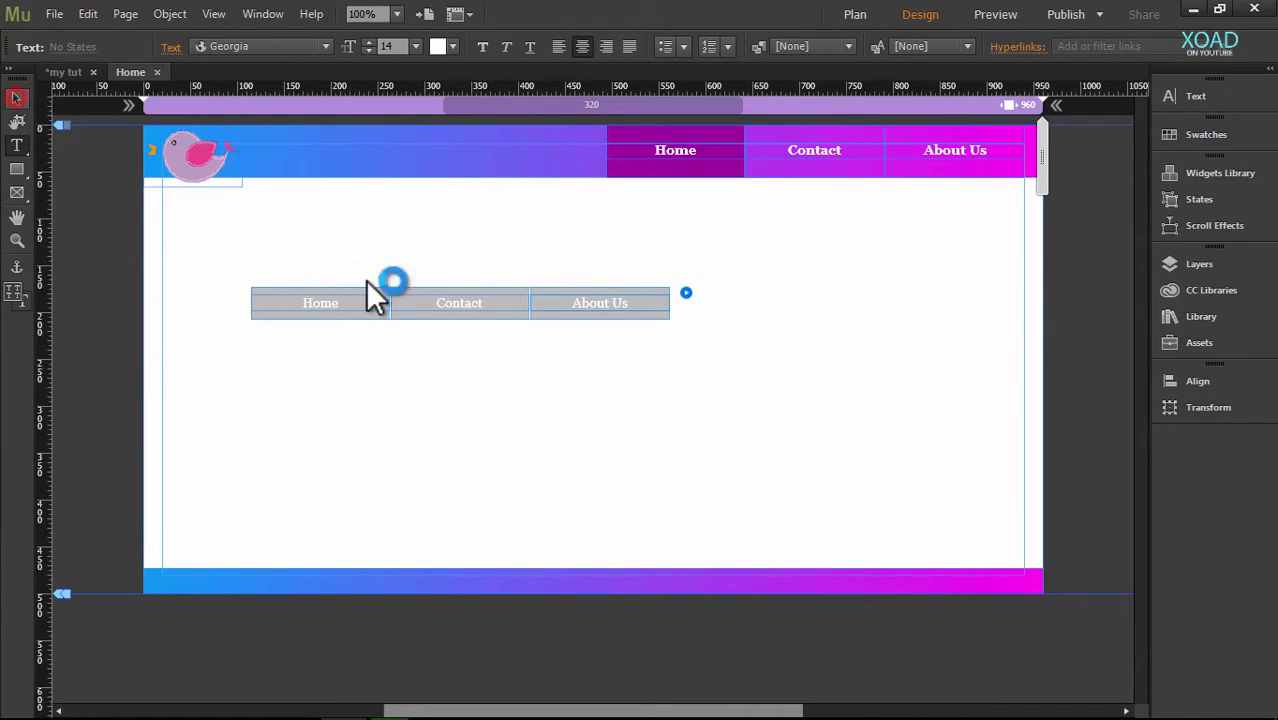
left_click(600, 298)
left_click(644, 422)
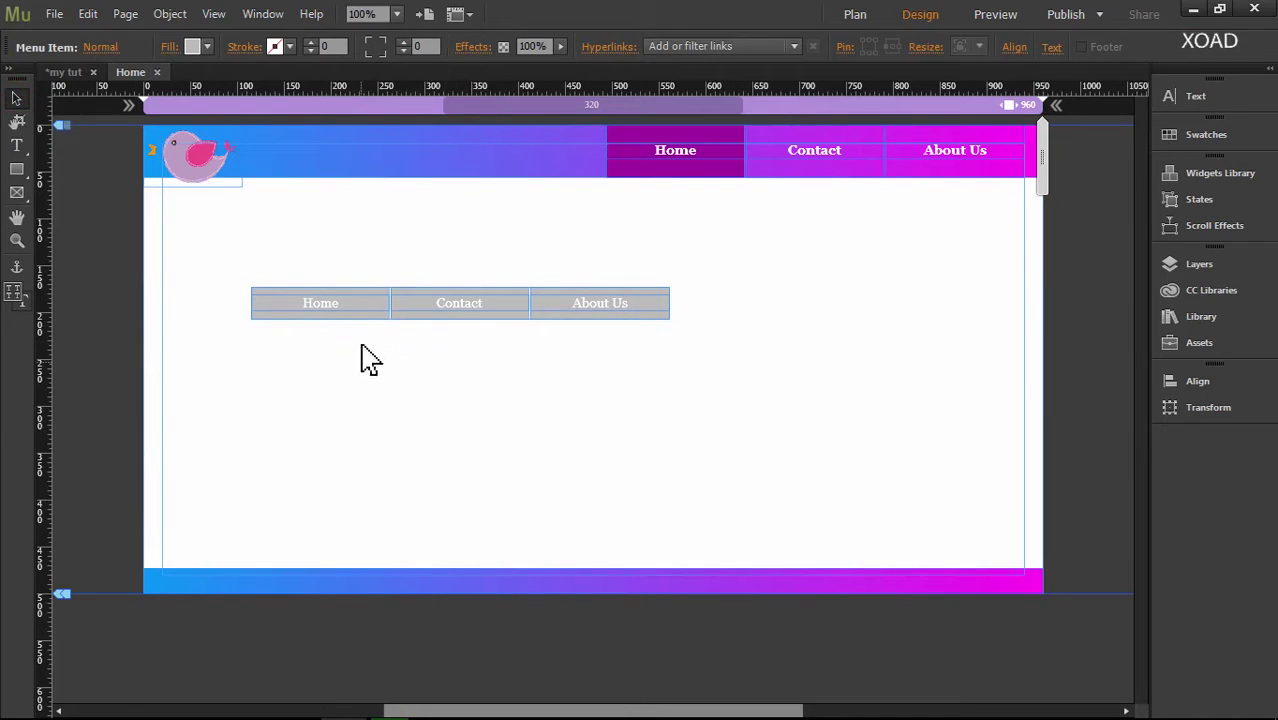
Step: Add a submenu item beneath the grey menu's Home item and enlarge it to nearly the Home item's size
left_click(347, 308)
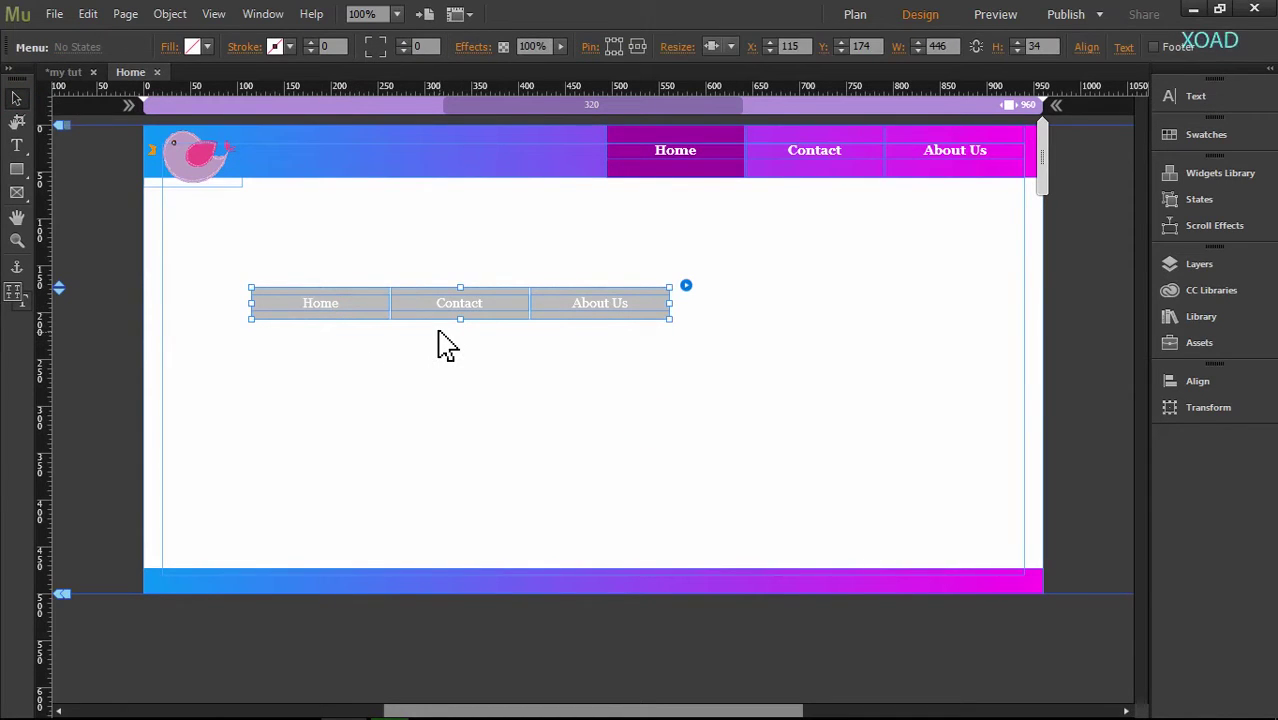
left_click(371, 357)
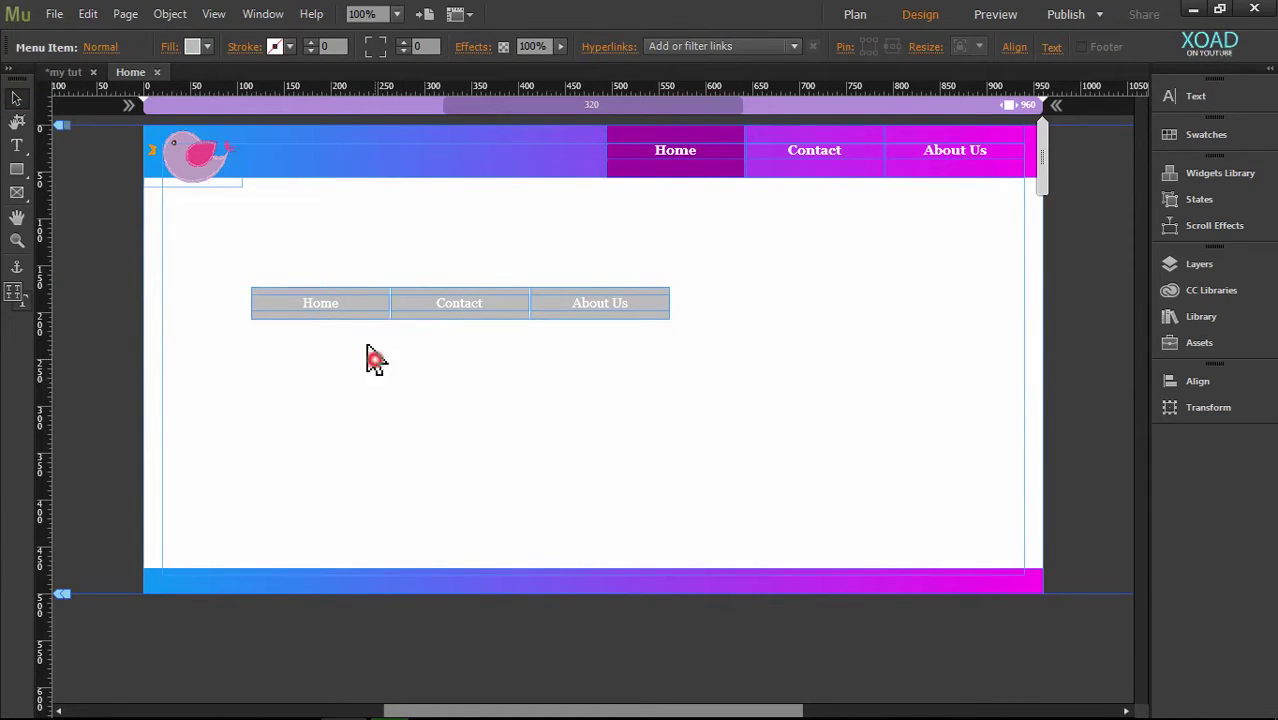
left_click(328, 310)
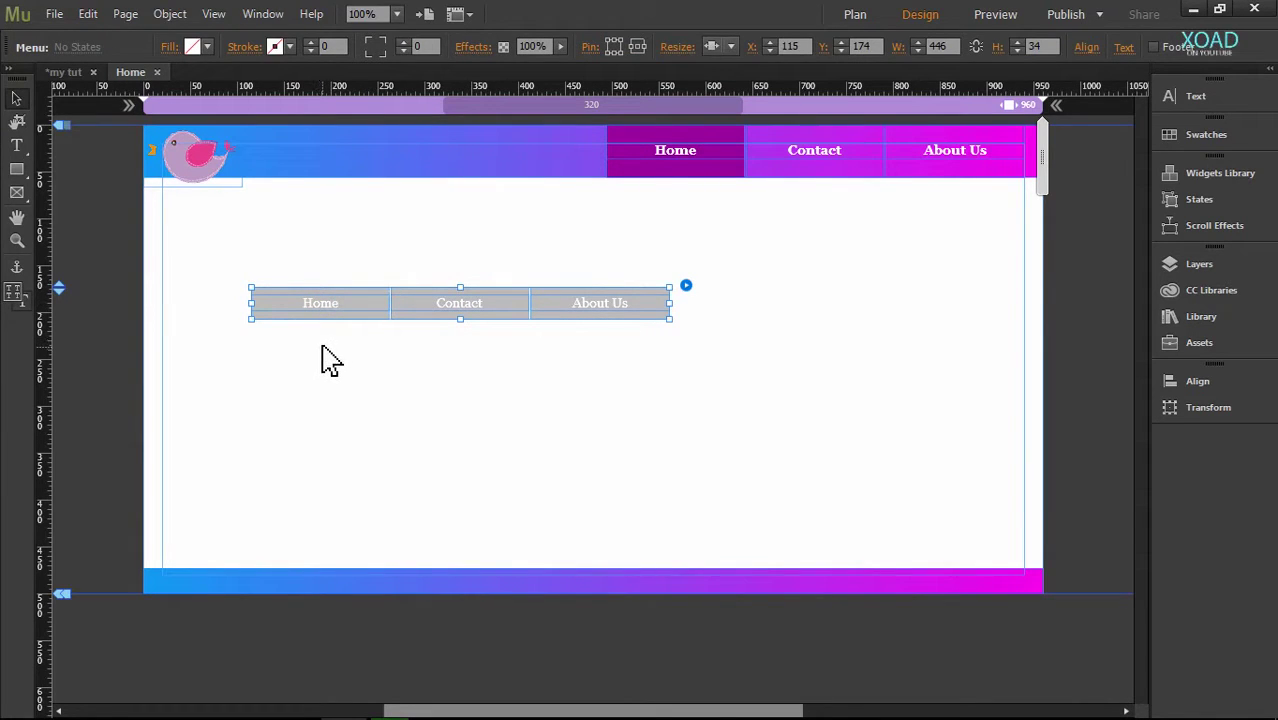
left_click(328, 304)
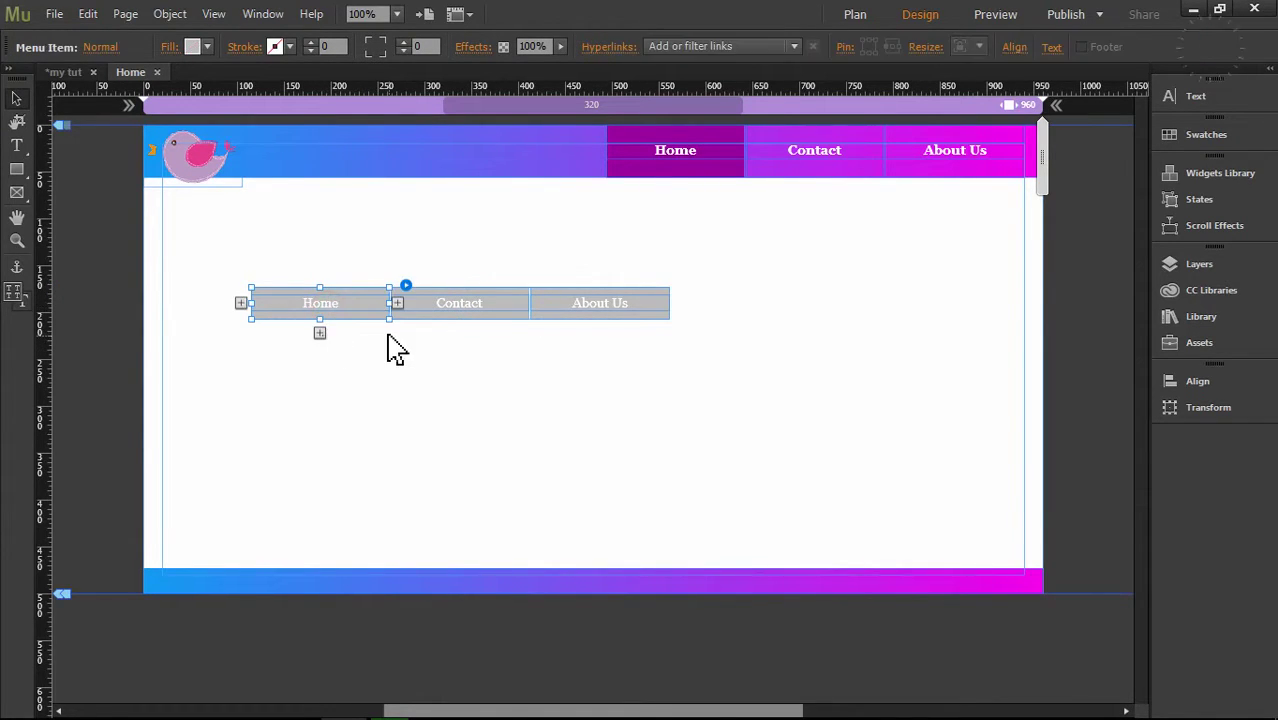
left_click(320, 333)
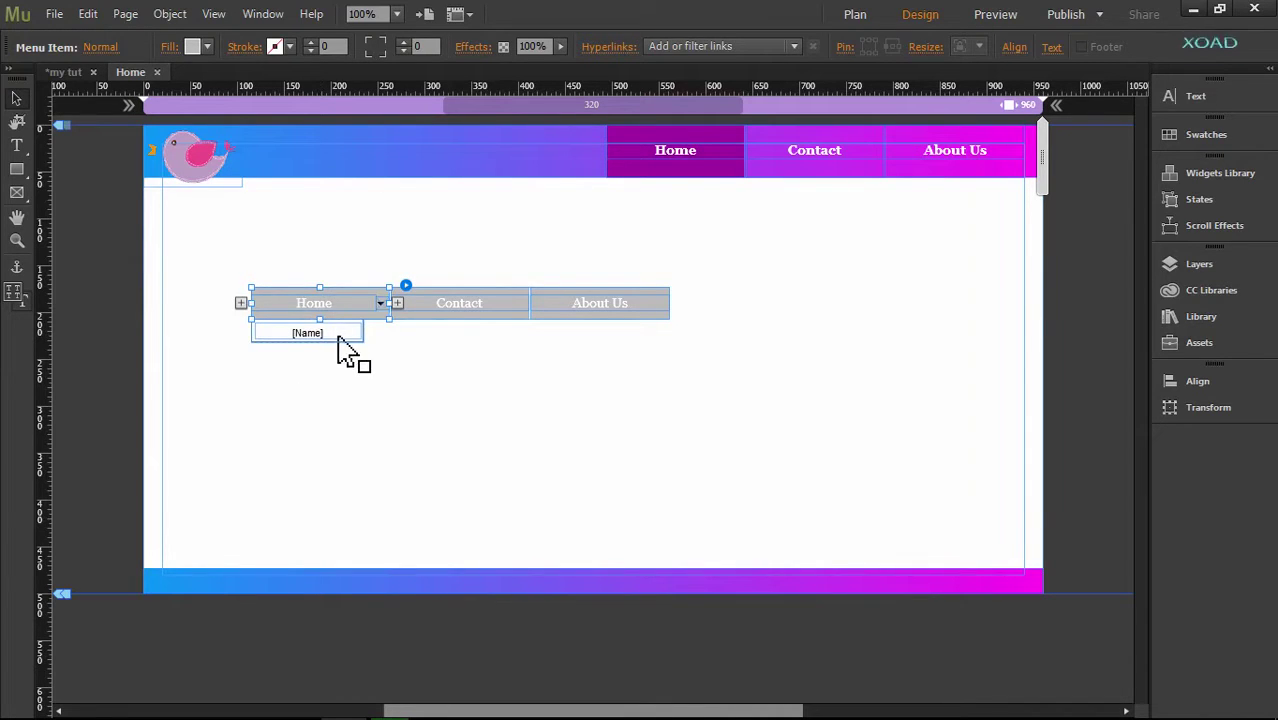
left_click(340, 333)
mouse_move(365, 331)
left_mouse_down()
mouse_move(451, 342)
mouse_move(380, 345)
left_mouse_up()
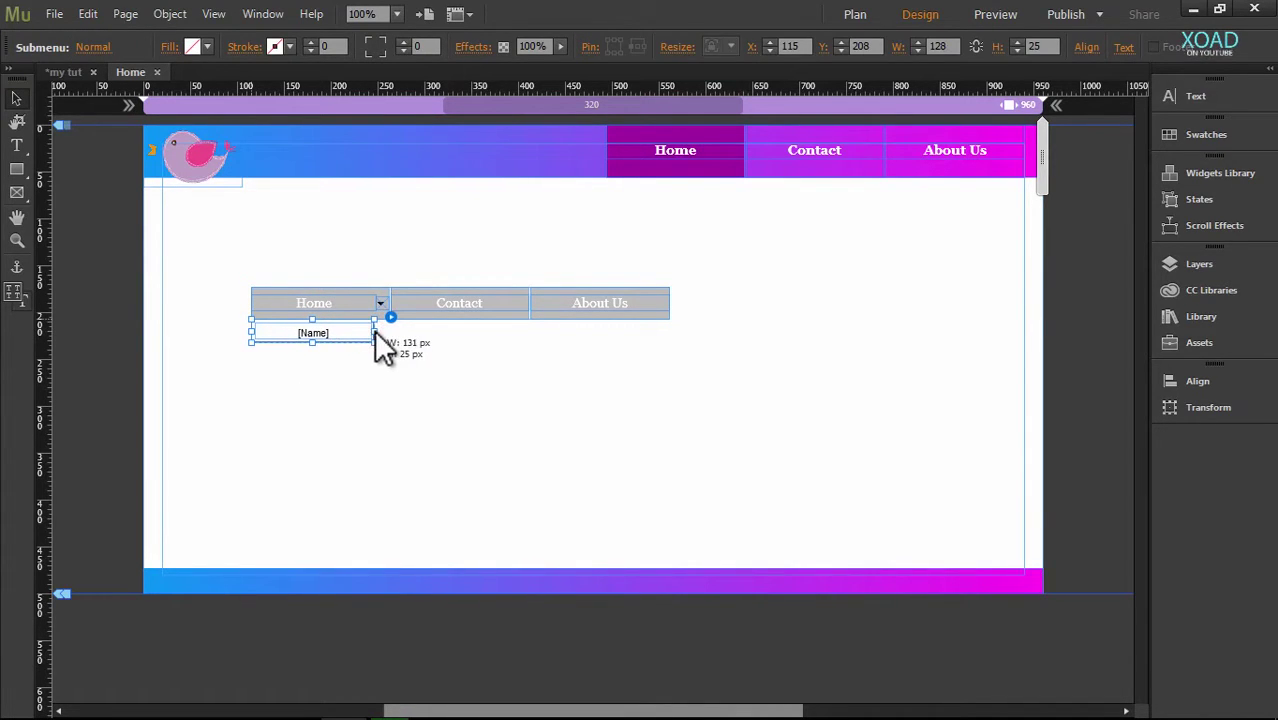
left_click_drag(391, 347, 377, 345)
left_click(348, 337)
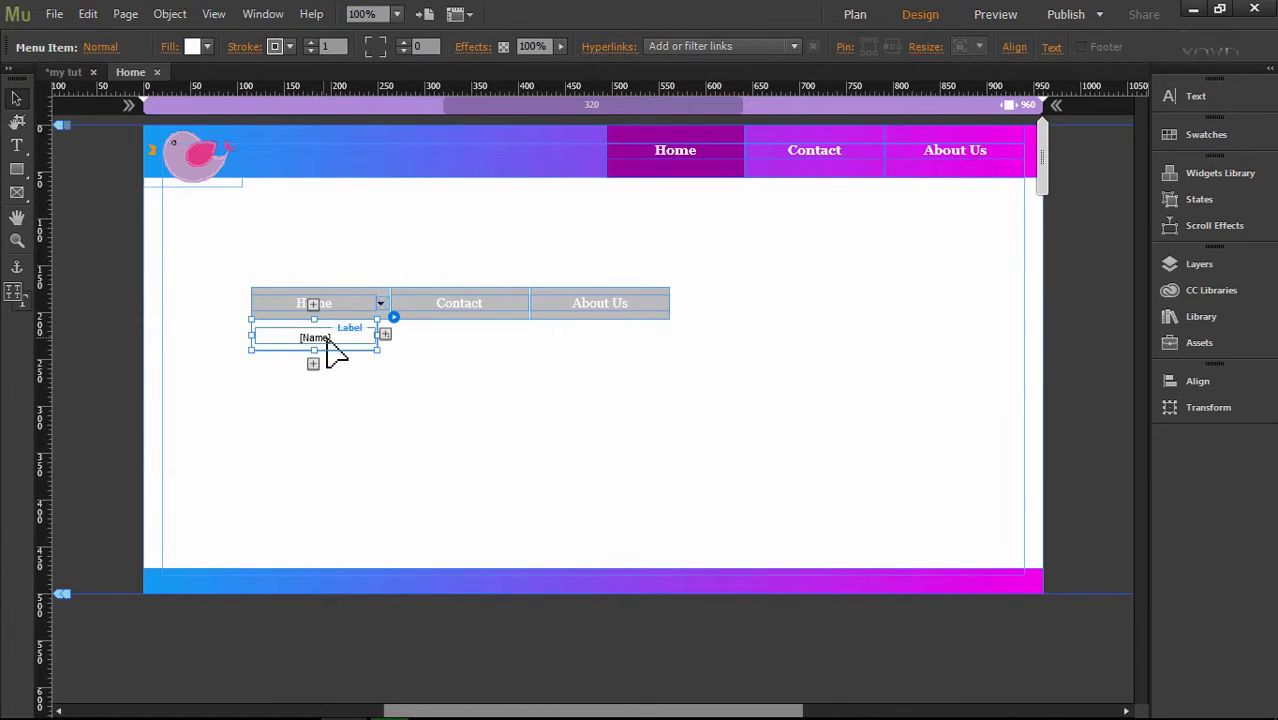
Step: Add two more items to the Home submenu and a nested submenu beside the second one
left_click(313, 363)
left_click(314, 395)
left_click(386, 367)
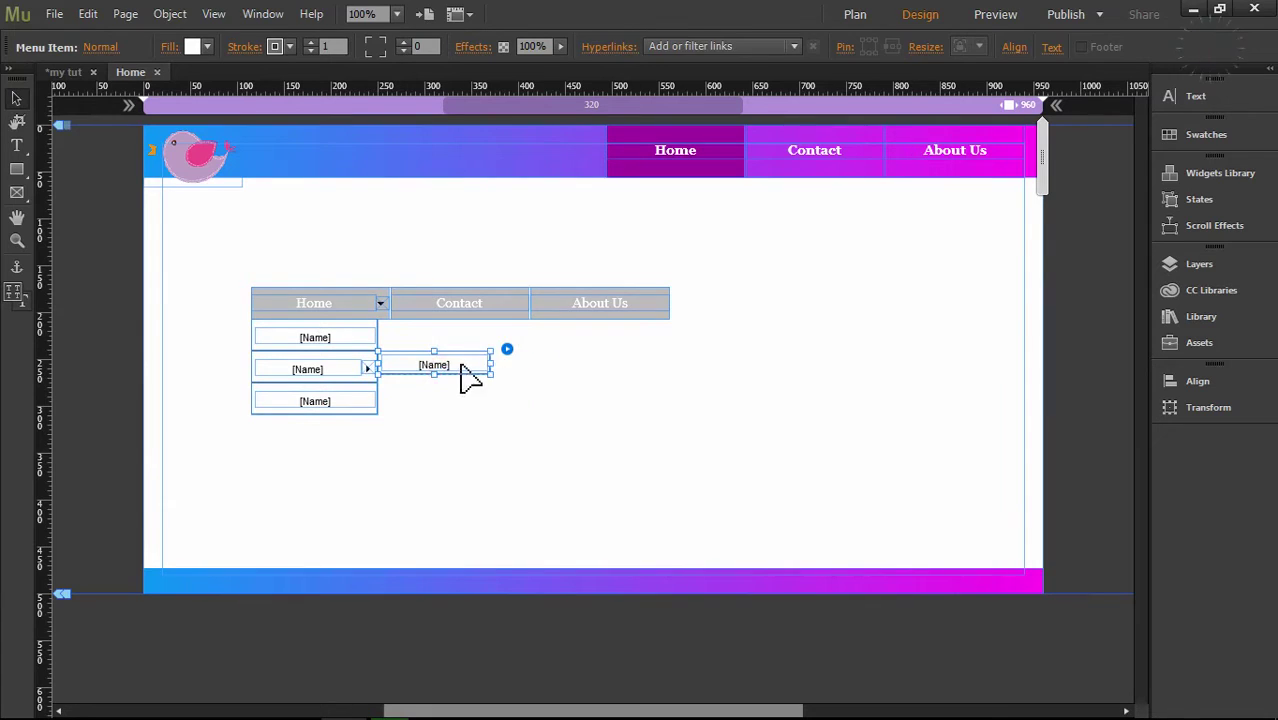
Step: Add a third-level submenu beside the nested item, about 120 px wide and 32 px tall, with four stacked items
left_click(484, 367)
left_click(542, 365)
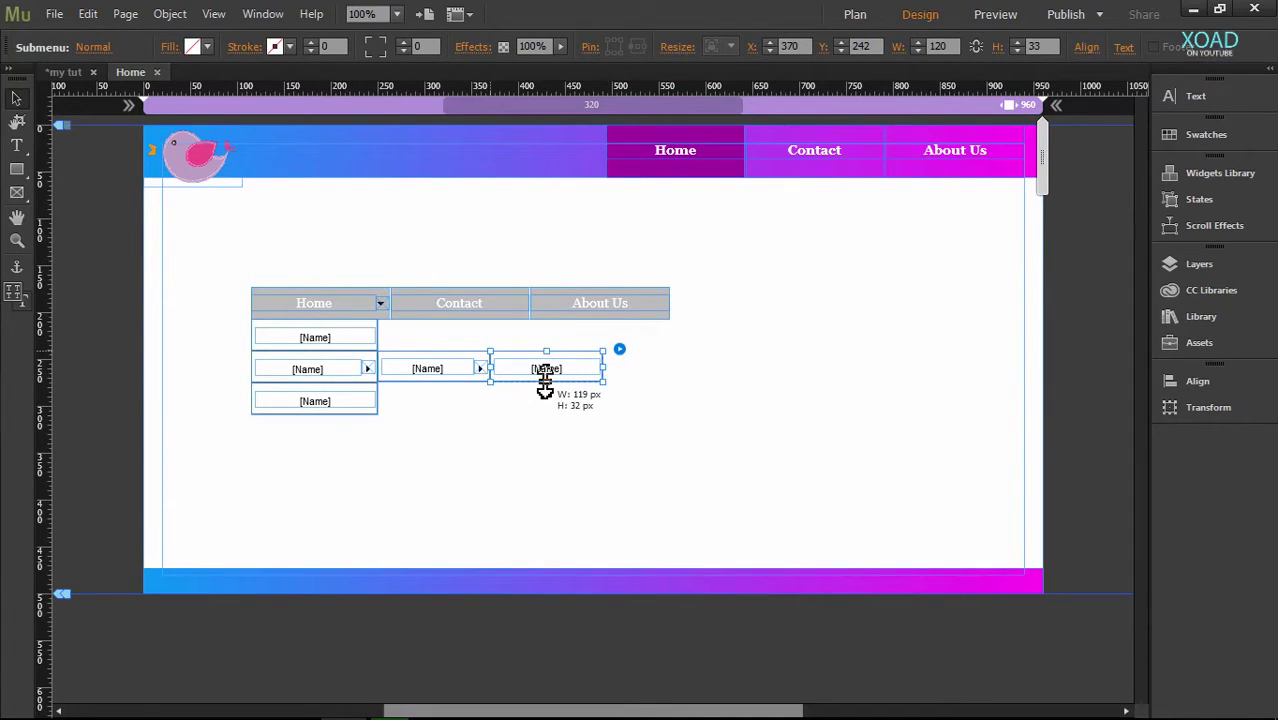
left_click_drag(546, 381, 546, 379)
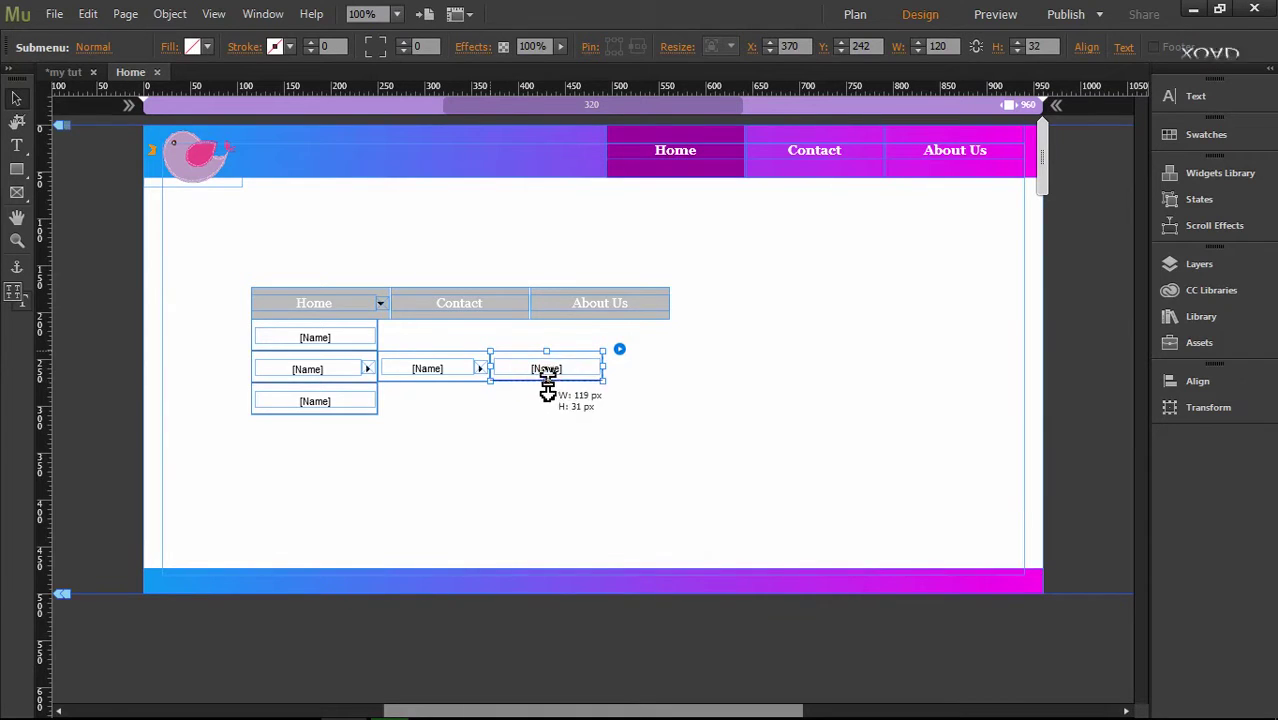
left_click(546, 394)
left_click(546, 424)
left_click(548, 455)
left_click(716, 411)
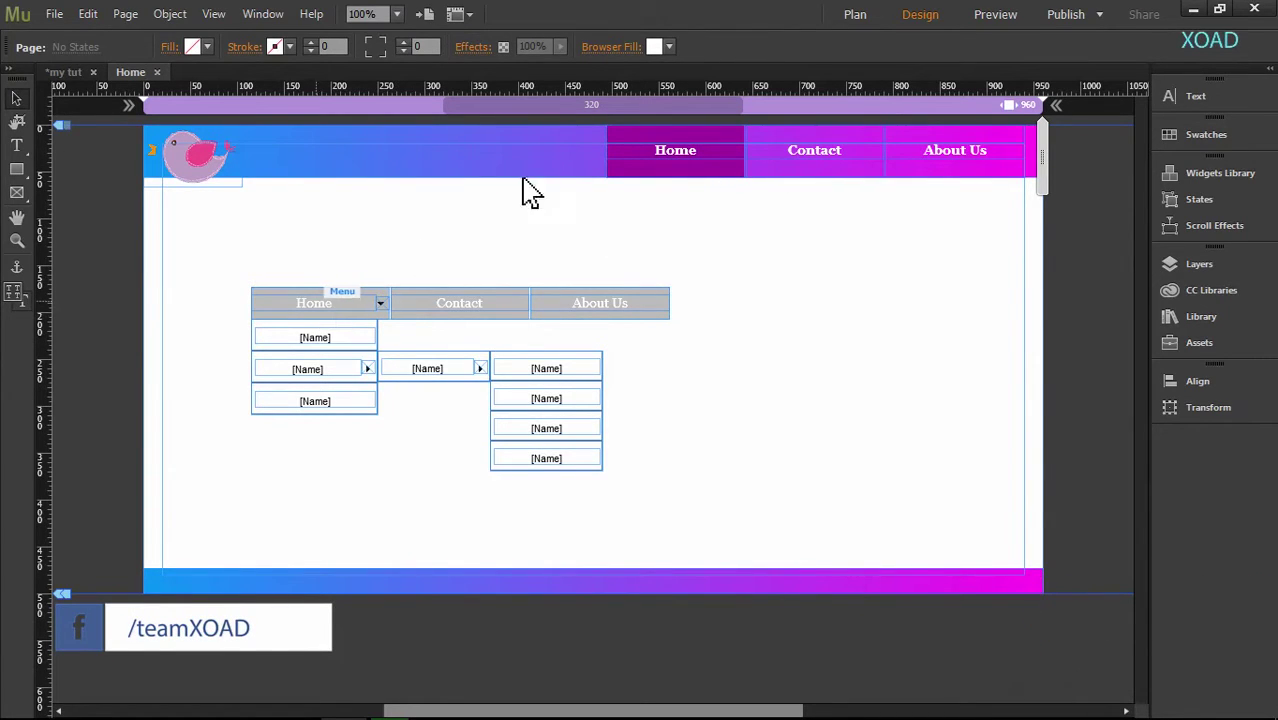
Step: Move the whole menu up beneath the header, to about X 120, Y 92
left_click(470, 305)
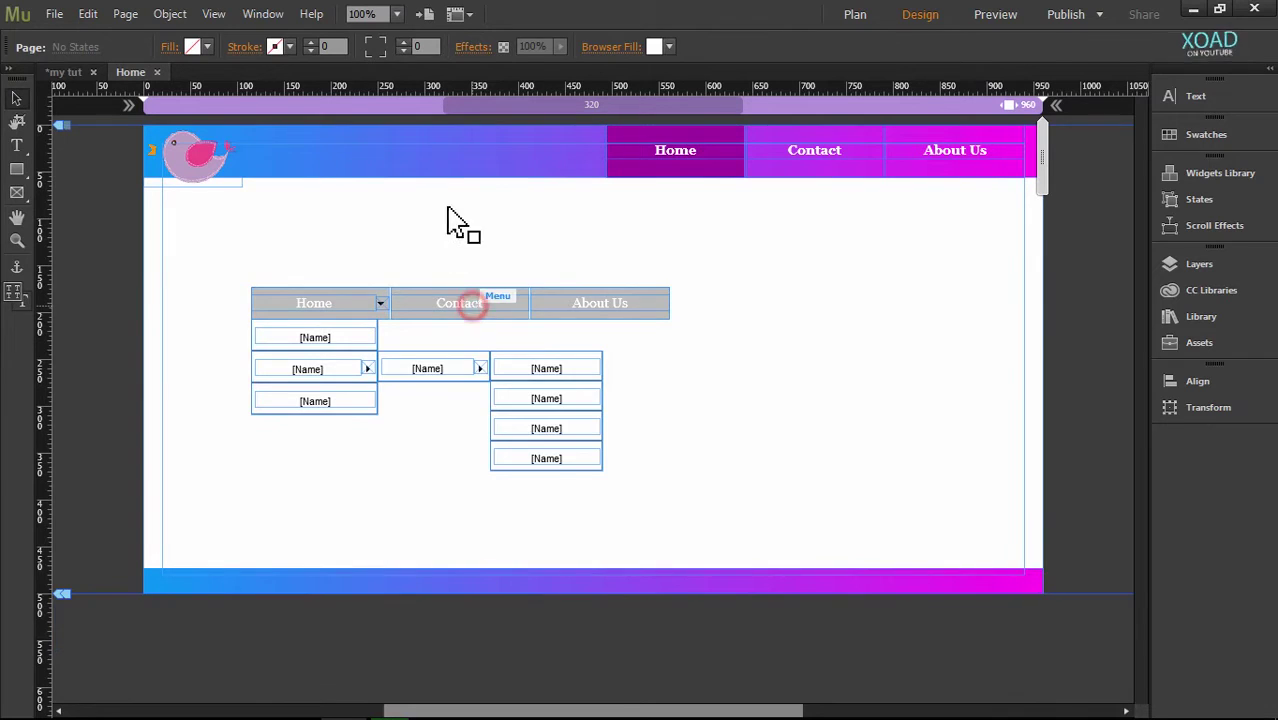
left_click_drag(445, 156, 470, 235)
left_click(390, 432)
Step: Set the fill of the top-level menu items to None in their Normal state
left_click(322, 222)
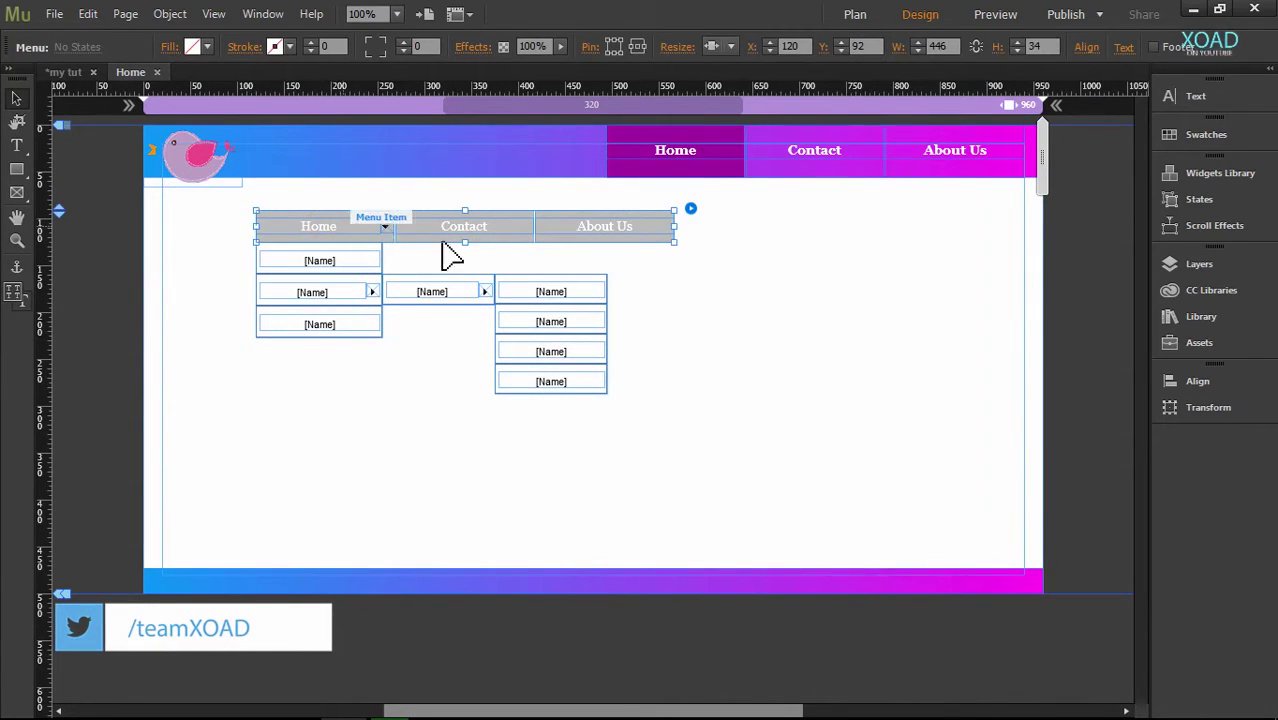
left_click(356, 224)
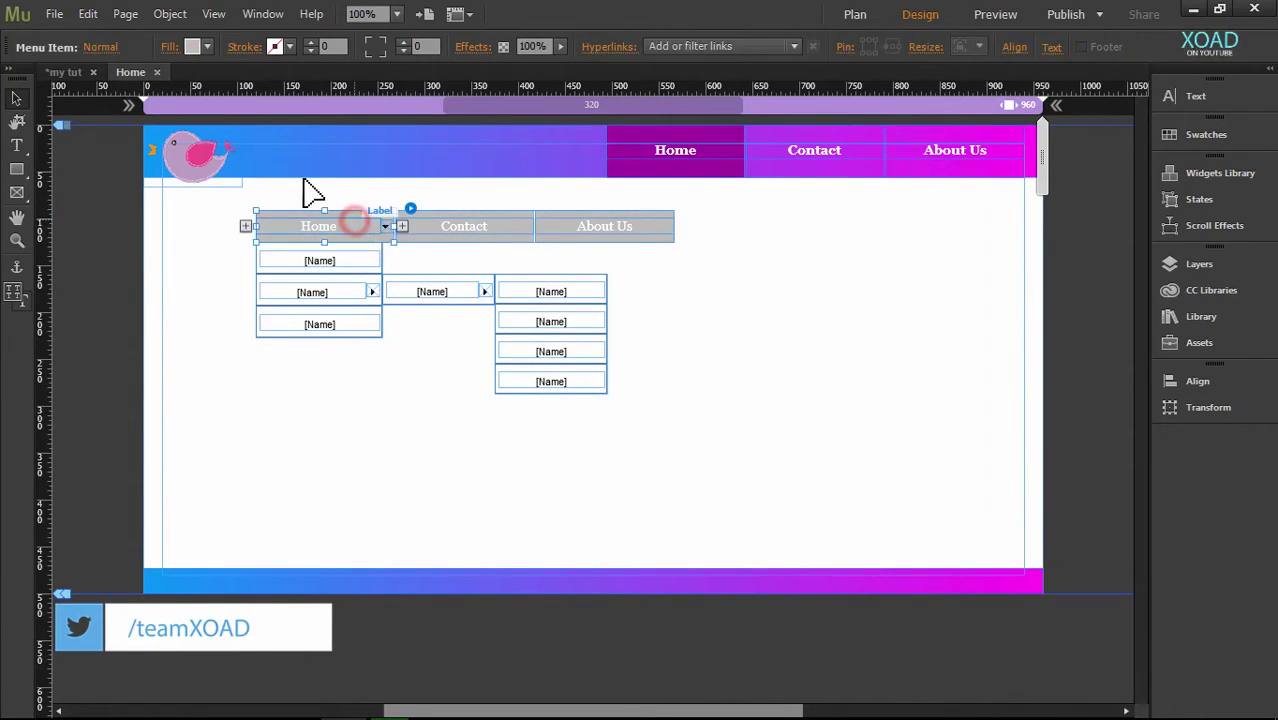
left_click(205, 47)
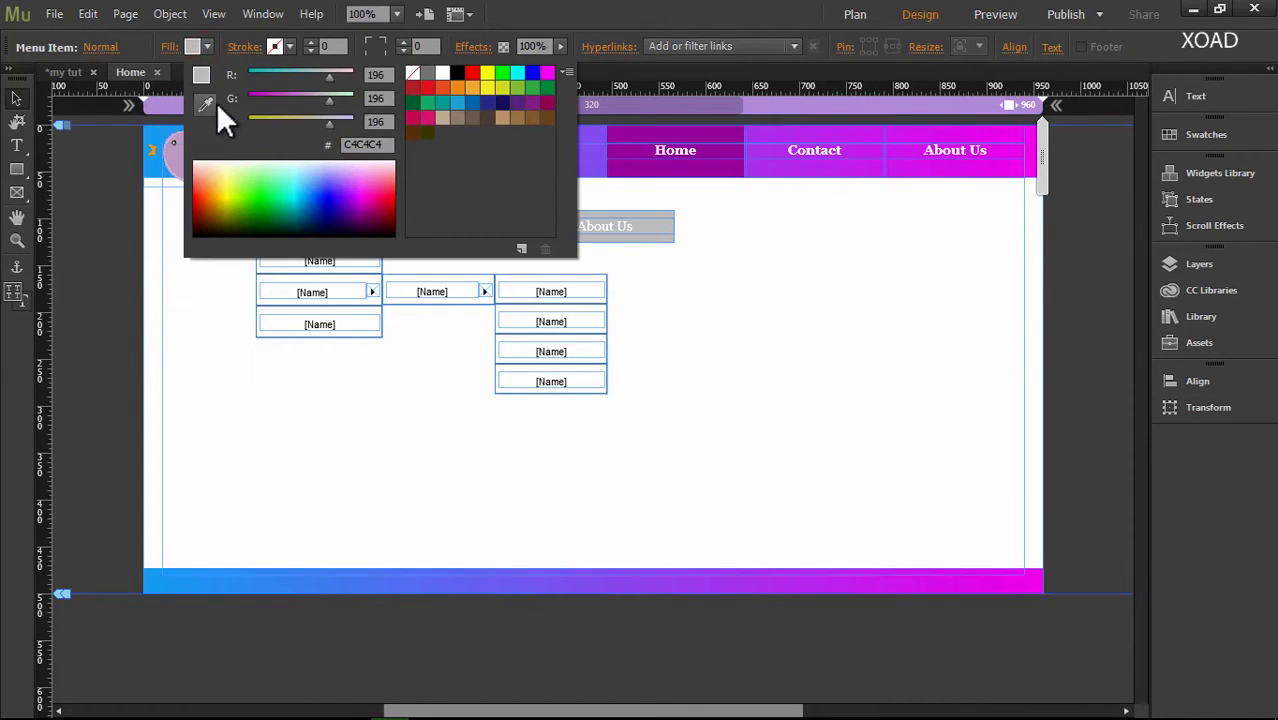
left_click(412, 73)
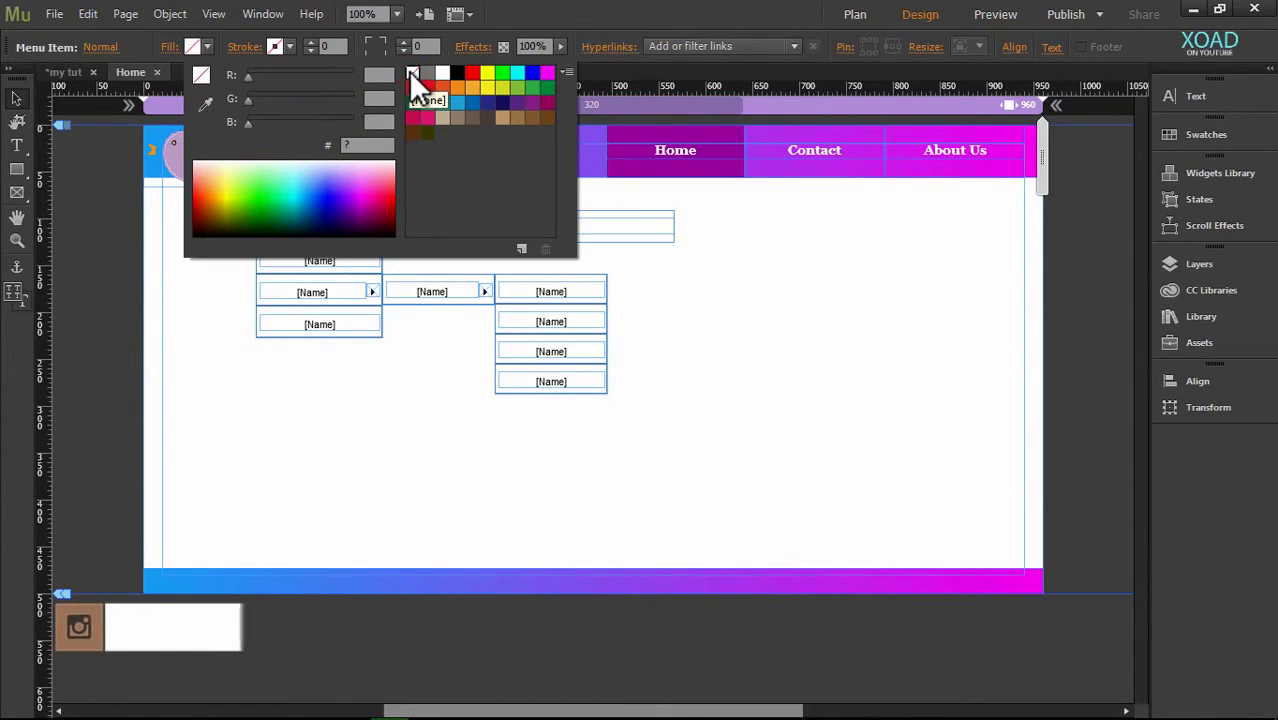
left_click(18, 150)
left_click(17, 145)
left_click(452, 46)
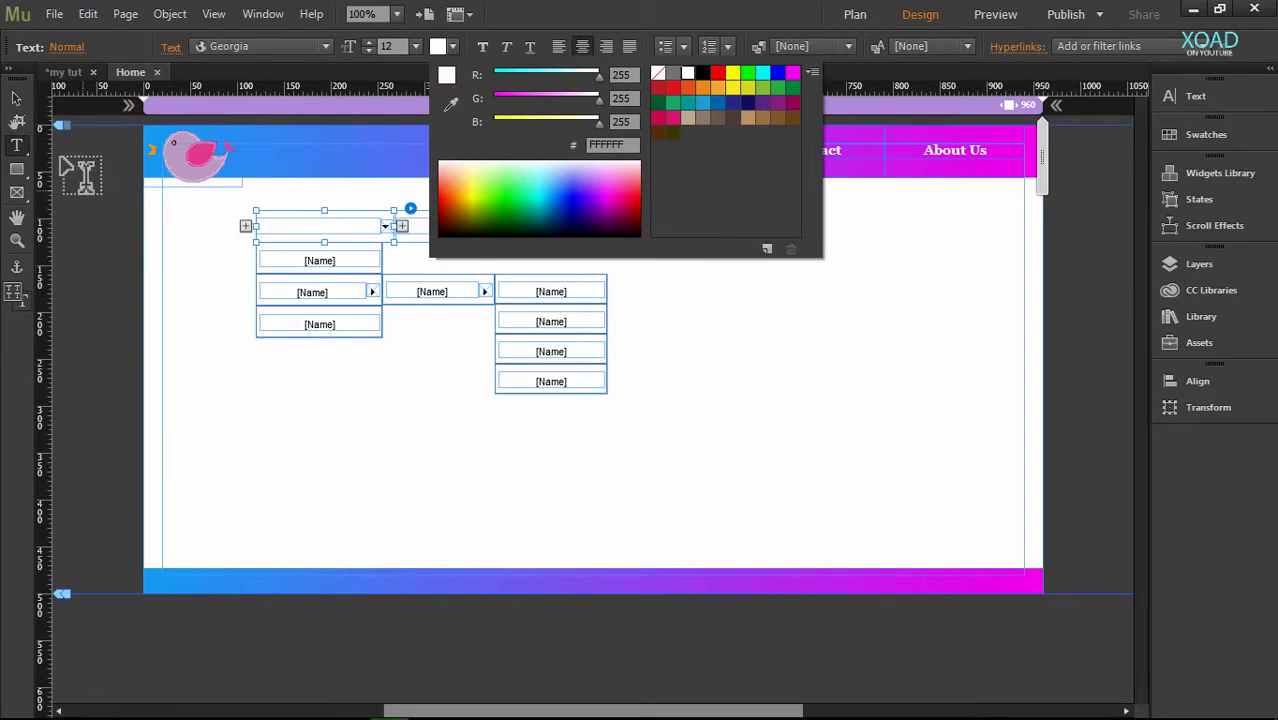
left_click(17, 98)
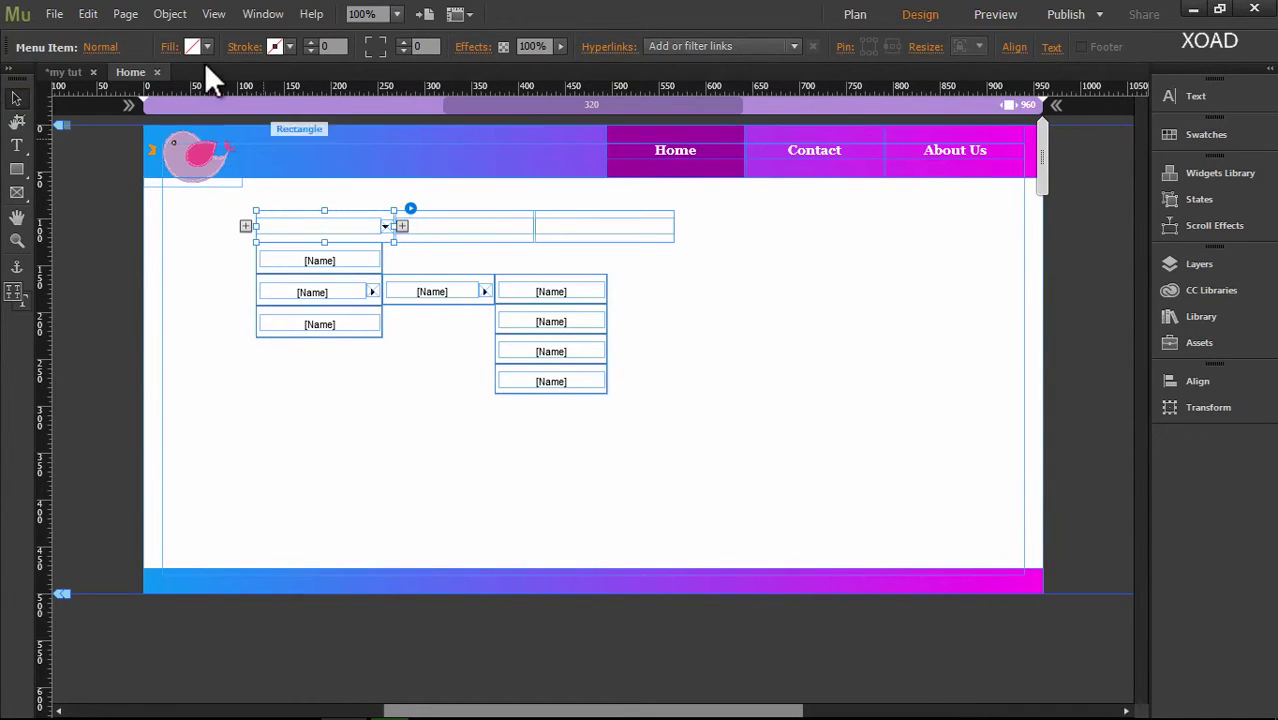
Step: Clear the Rollover state's own formatting on the Home menu item and set its fill to 7C00A9
left_click(105, 47)
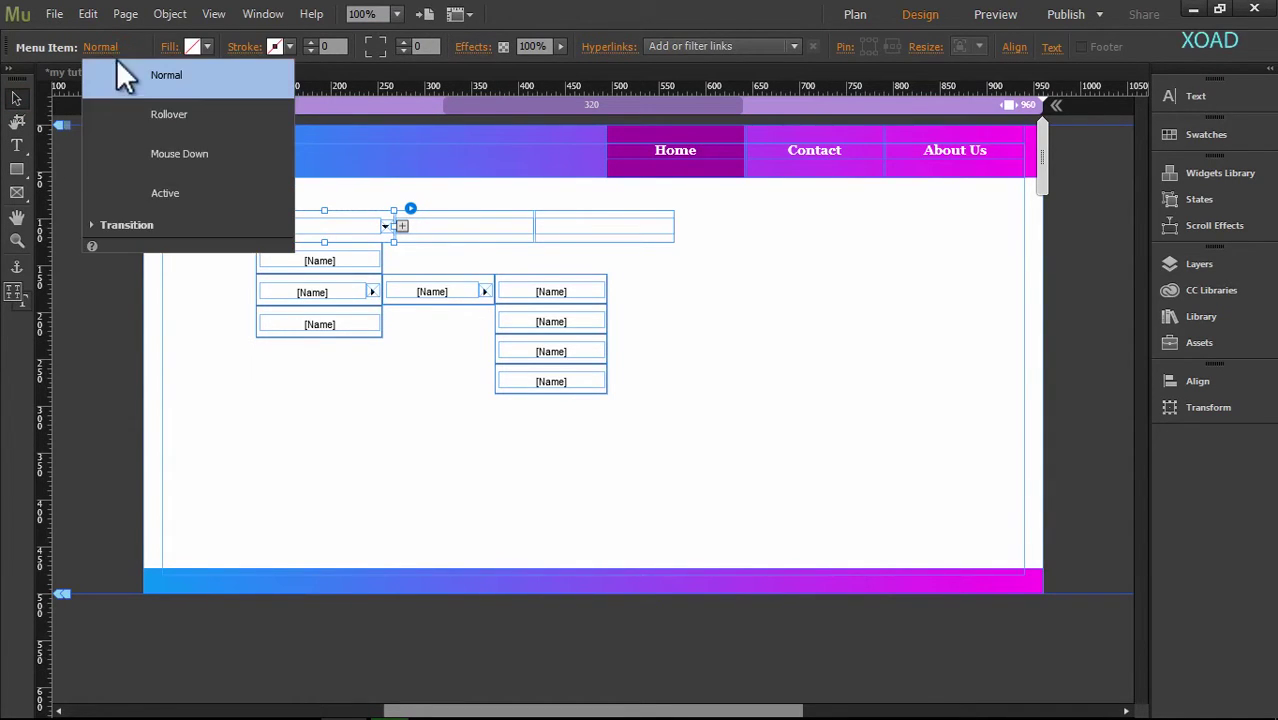
left_click(143, 111)
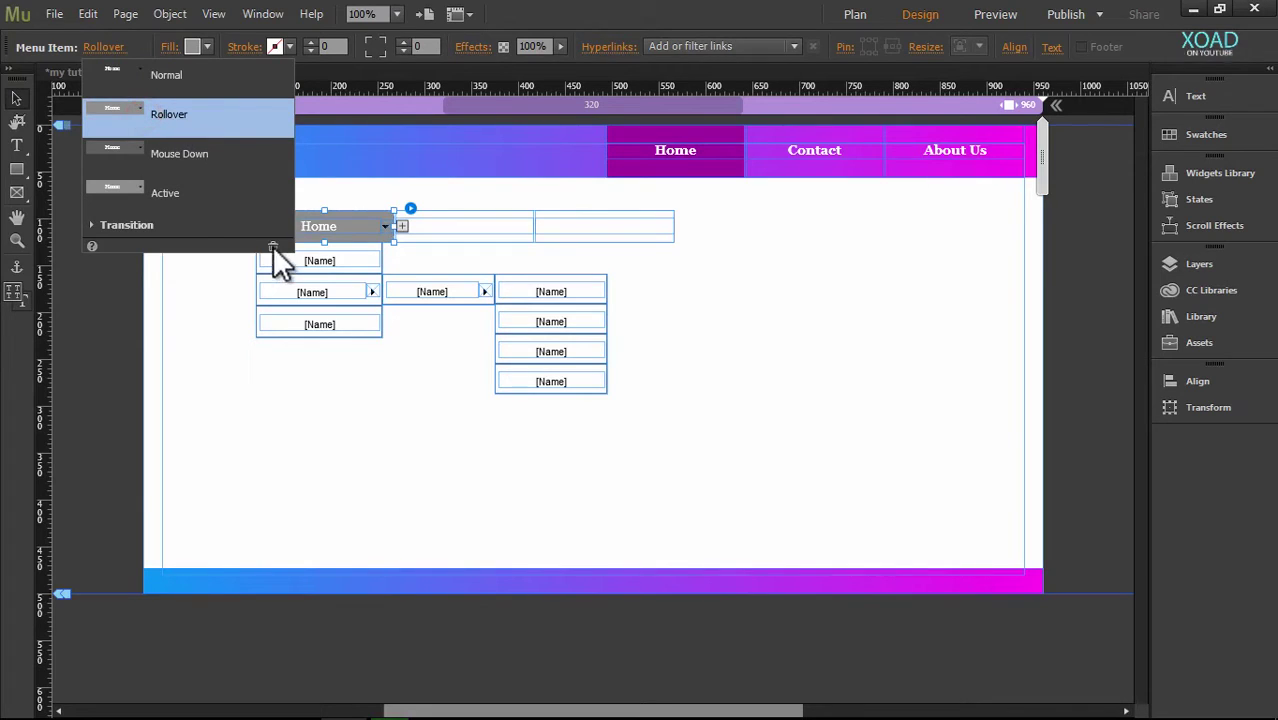
left_click(273, 247)
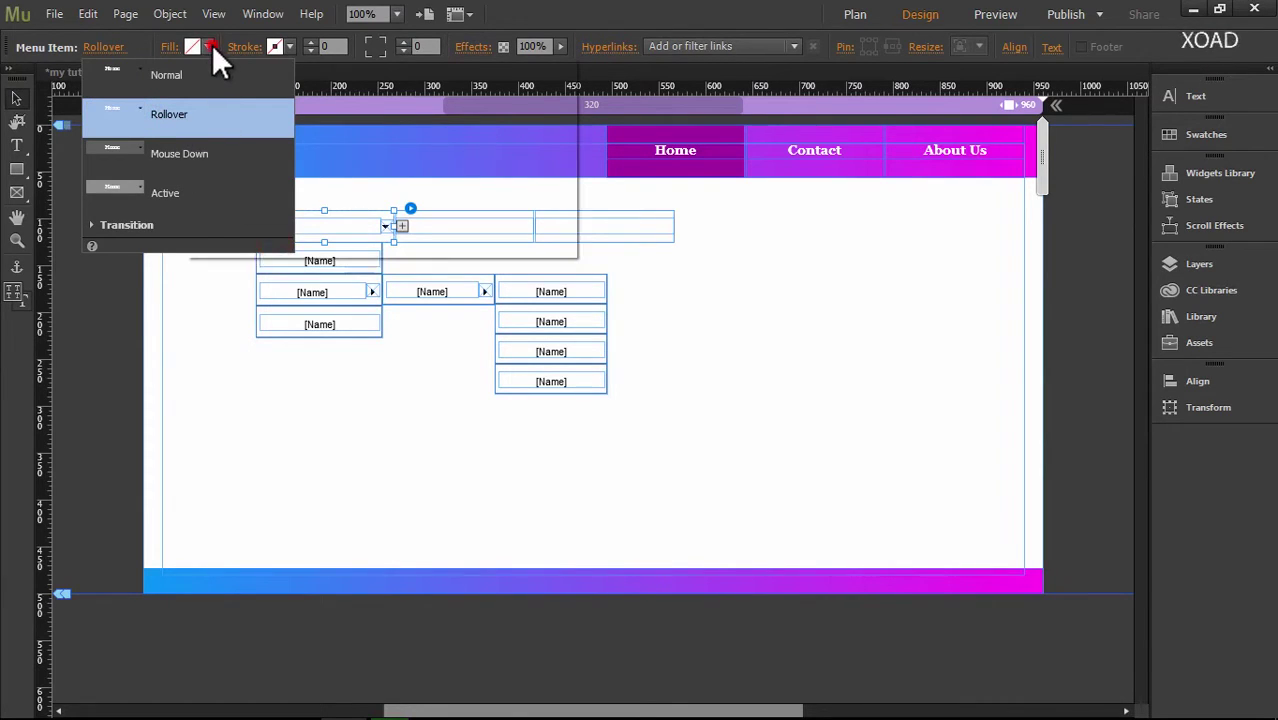
left_click(210, 46)
left_click(367, 145)
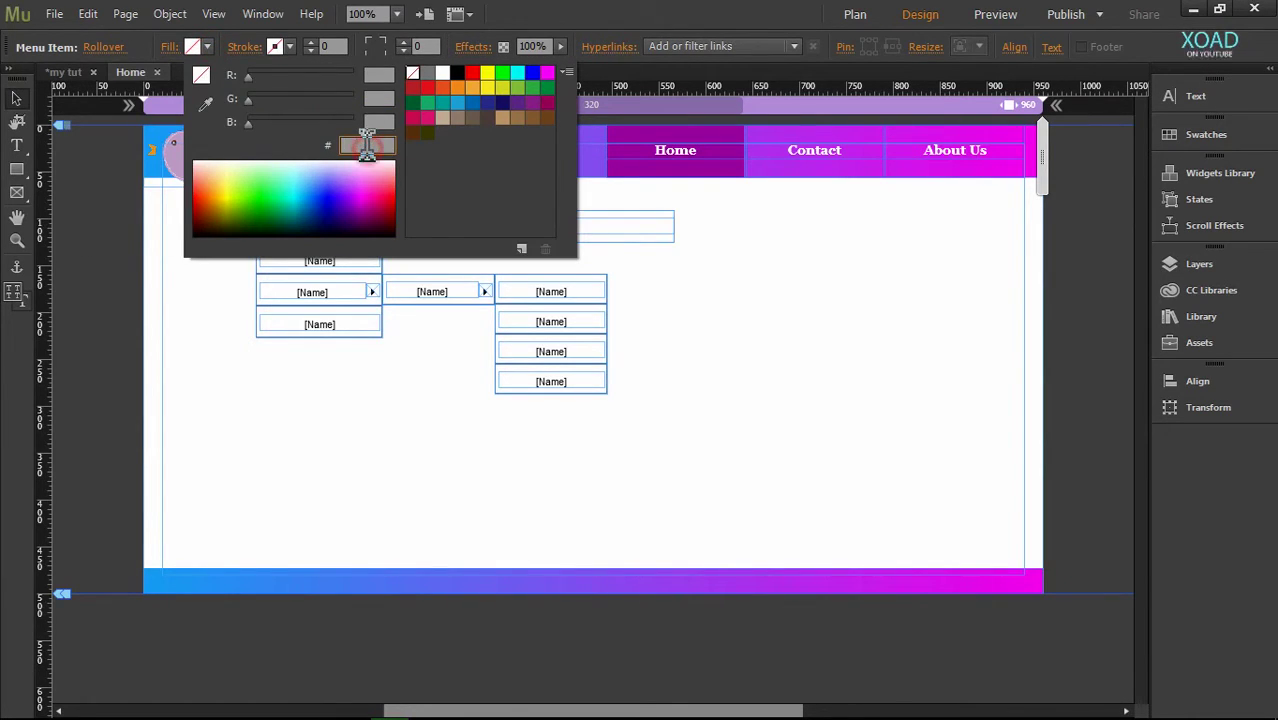
type("7C00A9")
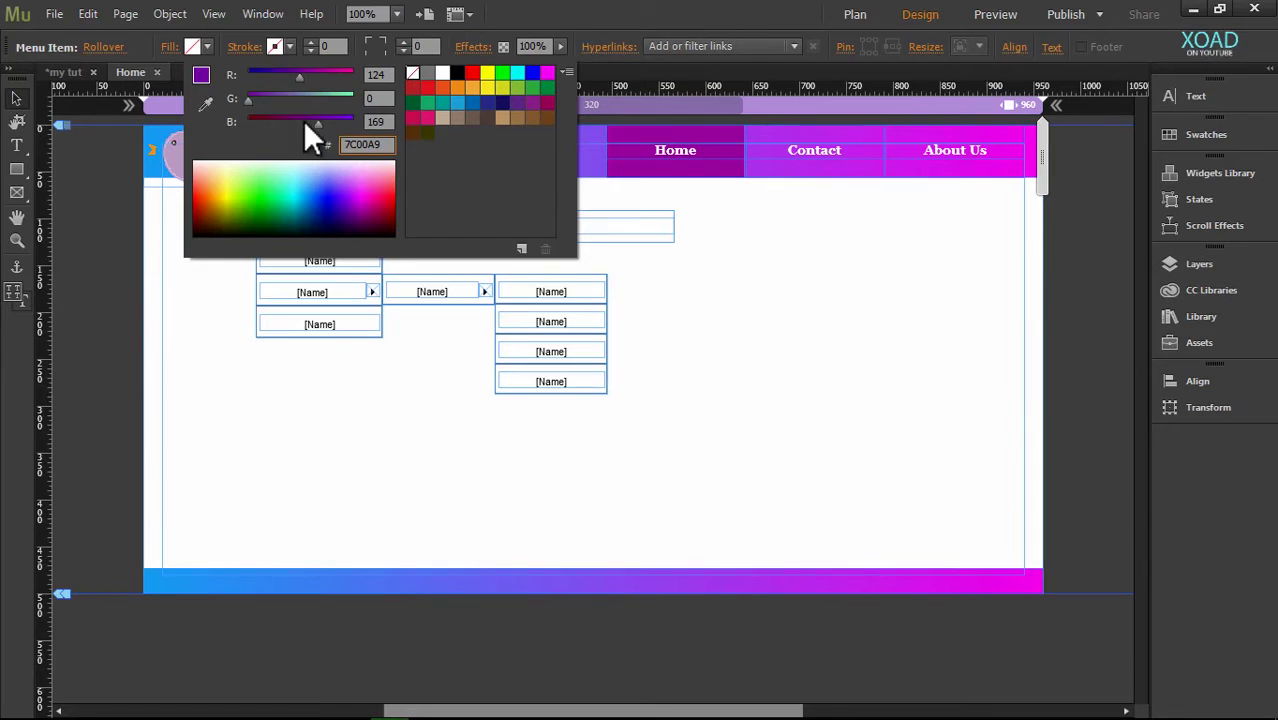
left_click(572, 20)
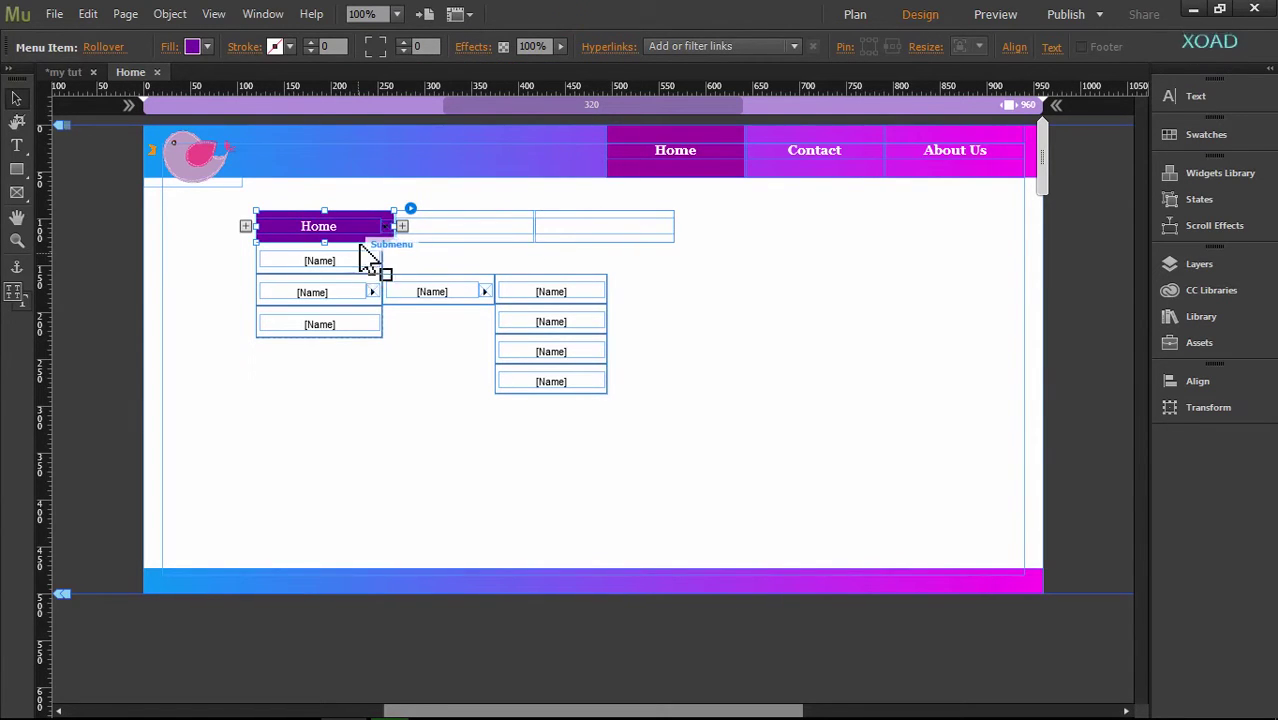
Step: Clear the Mouse Down state's own formatting on the Home menu item so it inherits the Rollover look
left_click(110, 47)
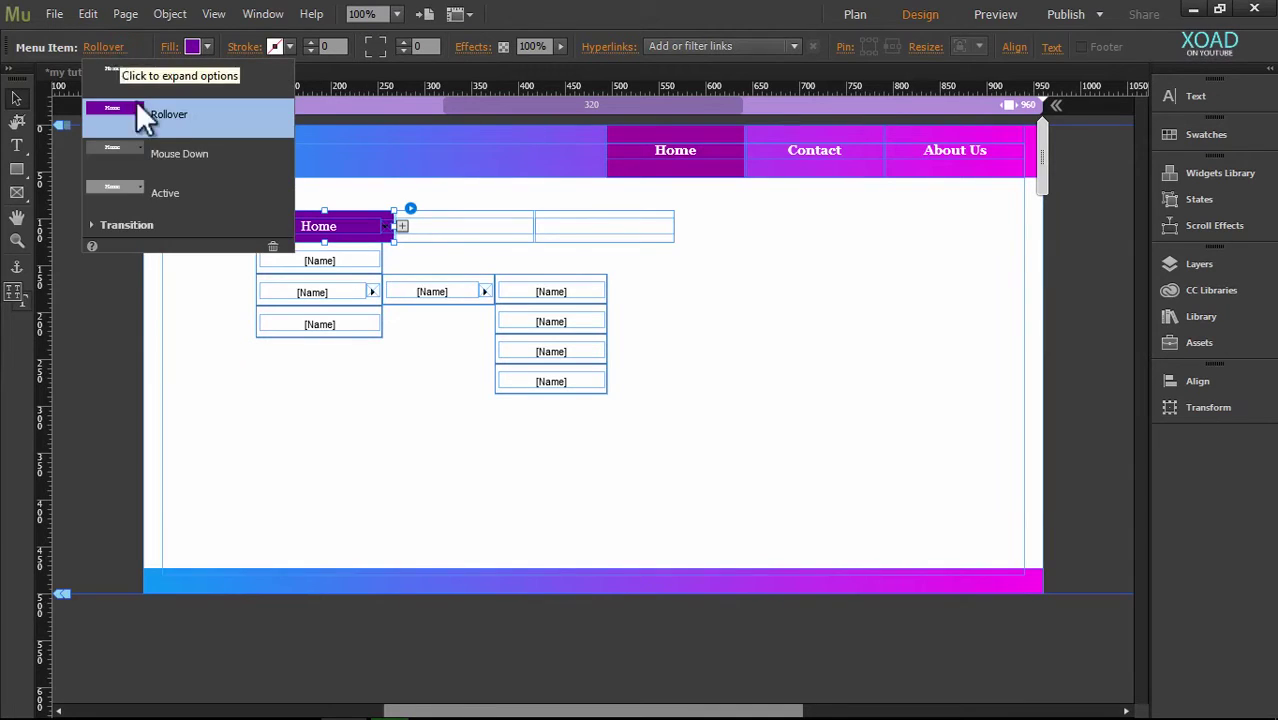
left_click(151, 150)
left_click(272, 244)
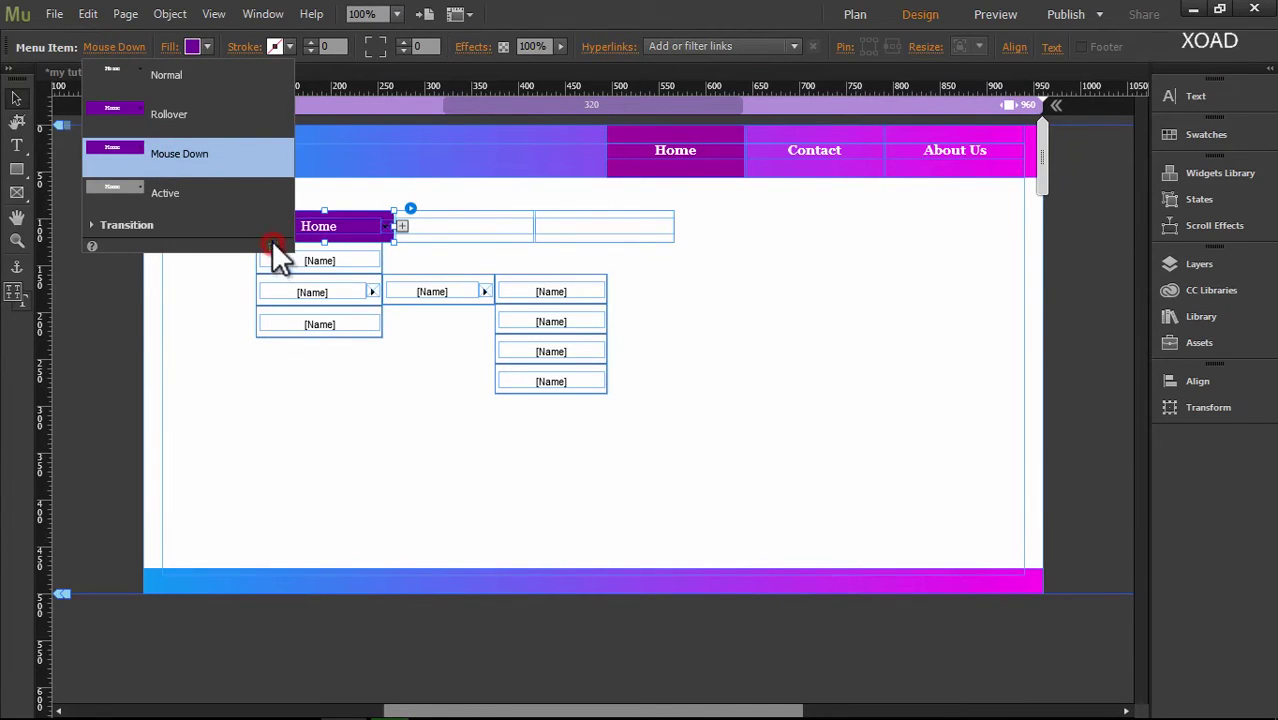
Step: Reset the Home menu item's Active state and fill it with A200A9 sampled from the header's existing Home button
left_click(170, 193)
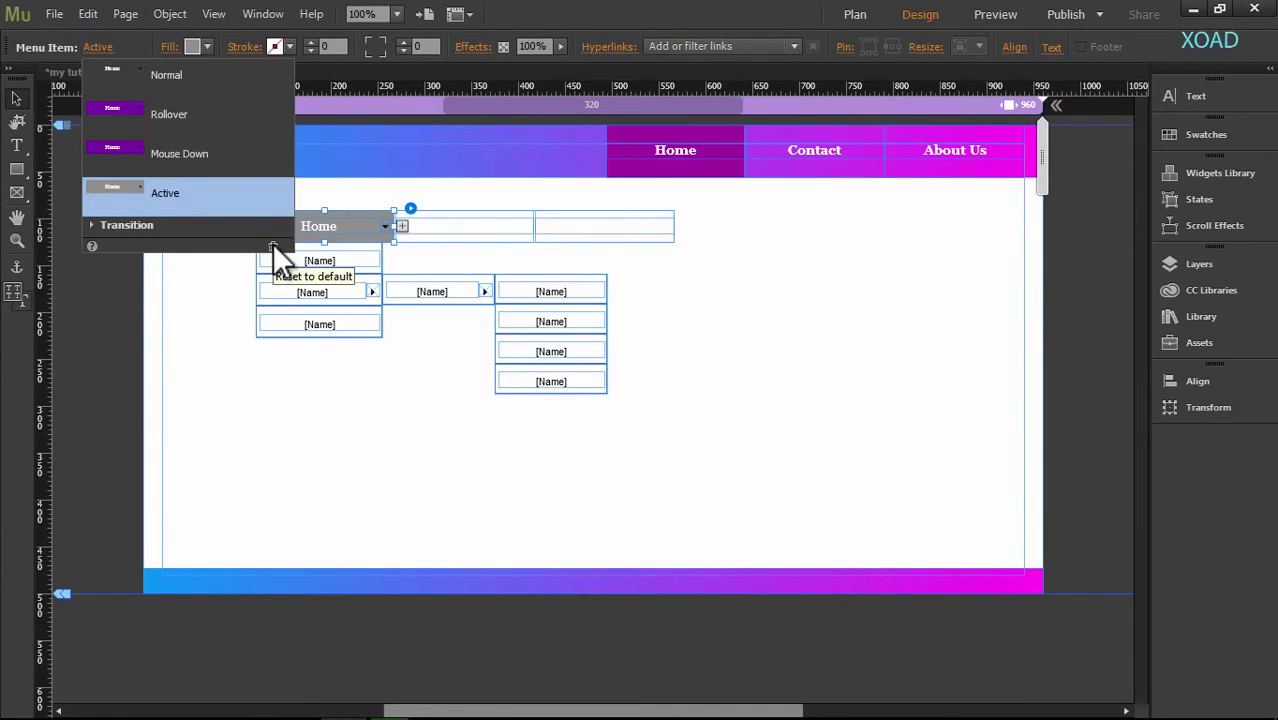
left_click(273, 245)
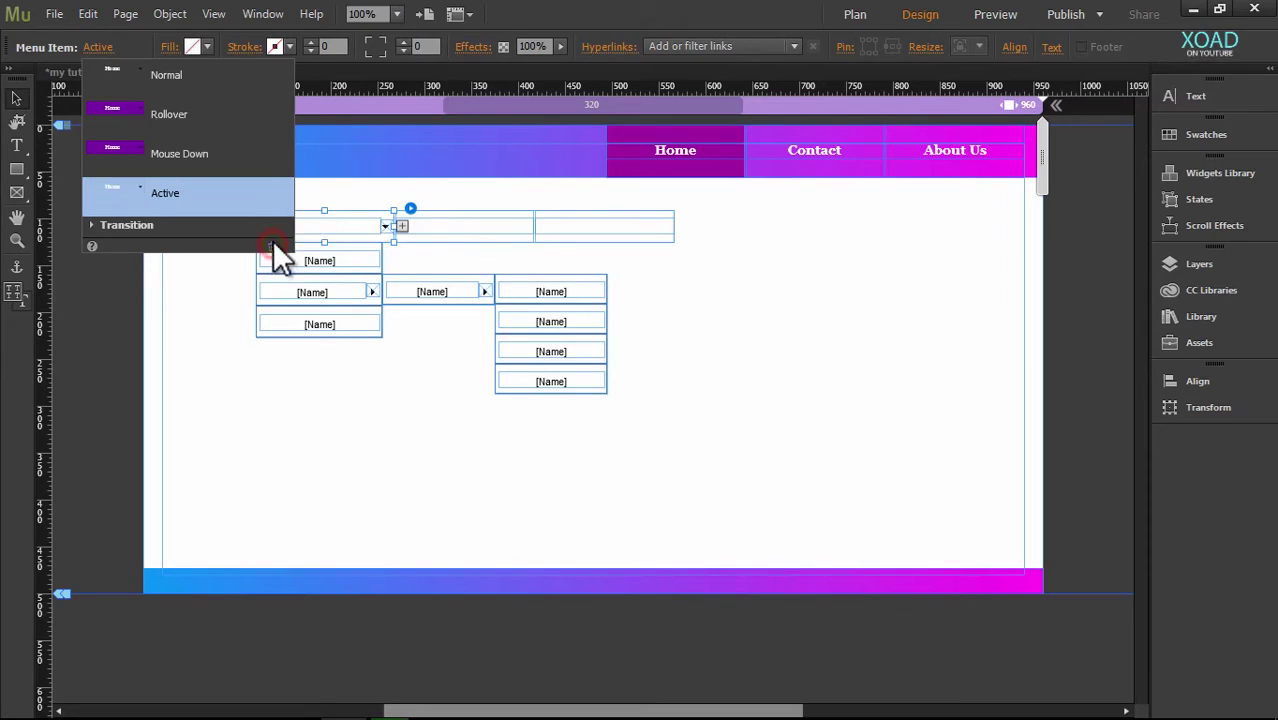
left_click(206, 47)
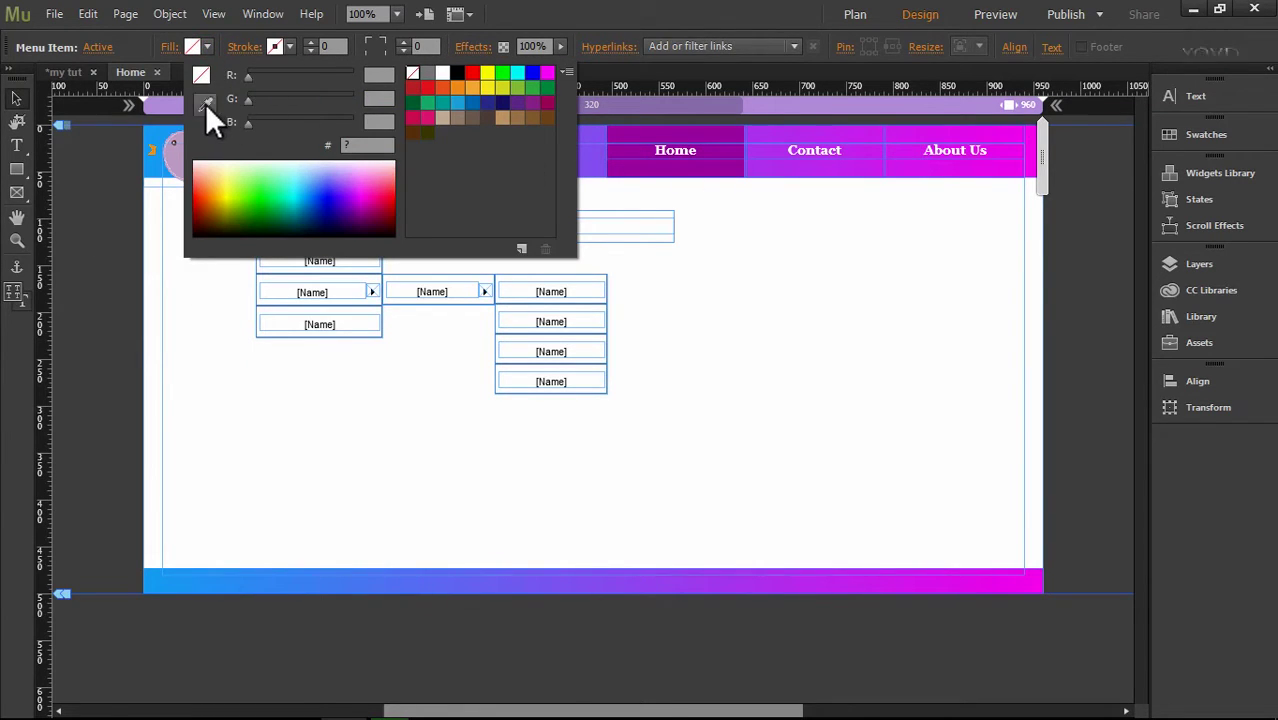
left_click(729, 137)
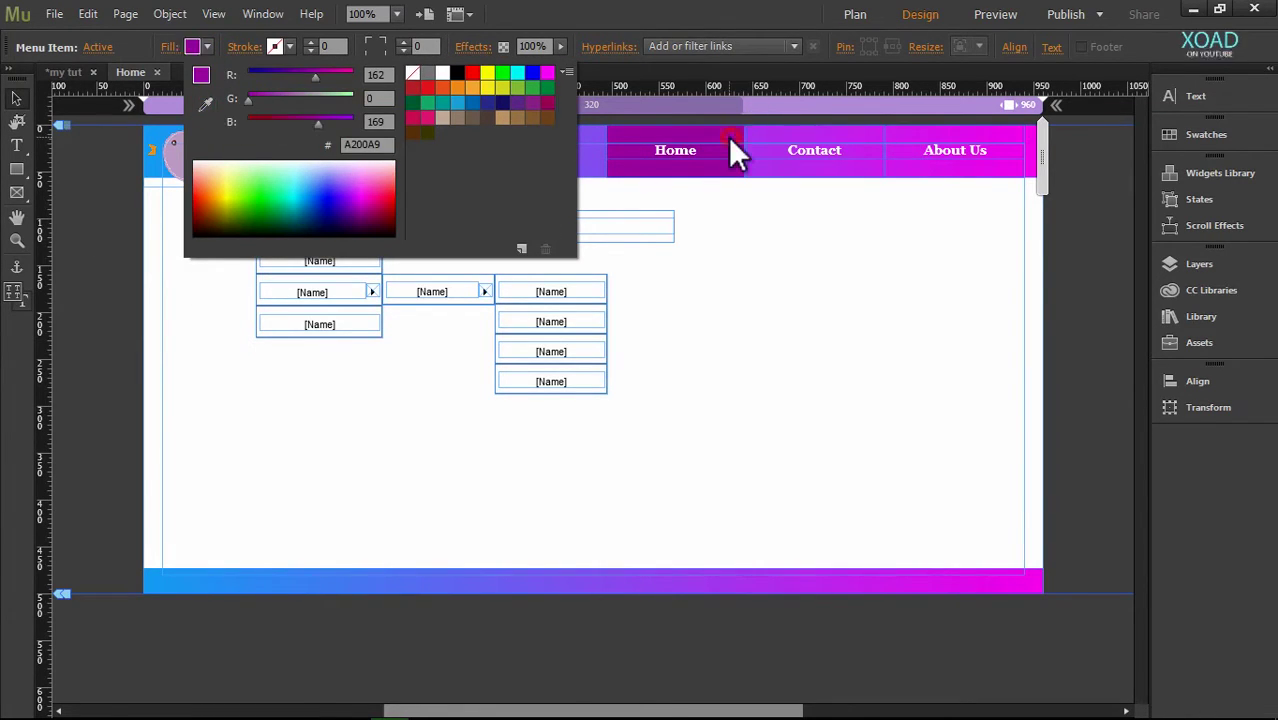
left_click(550, 58)
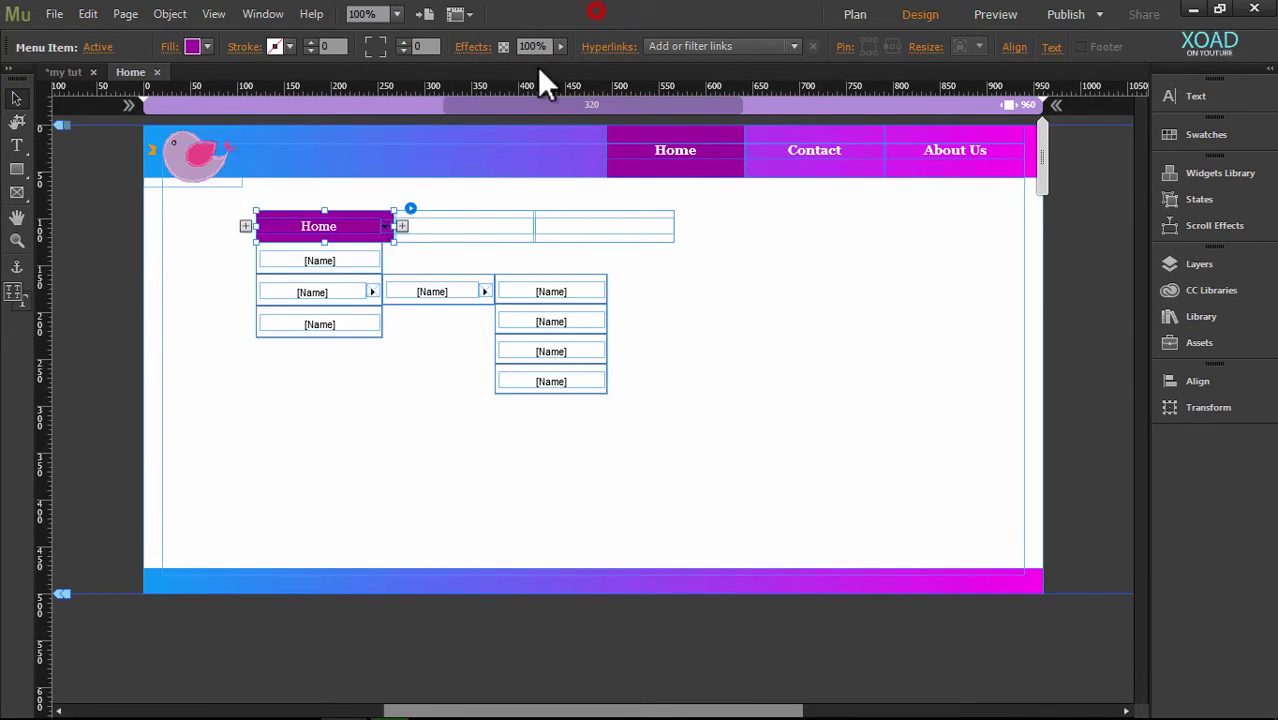
Step: Set the fill of the first submenu item under Home to None in its Normal state
left_click(338, 262)
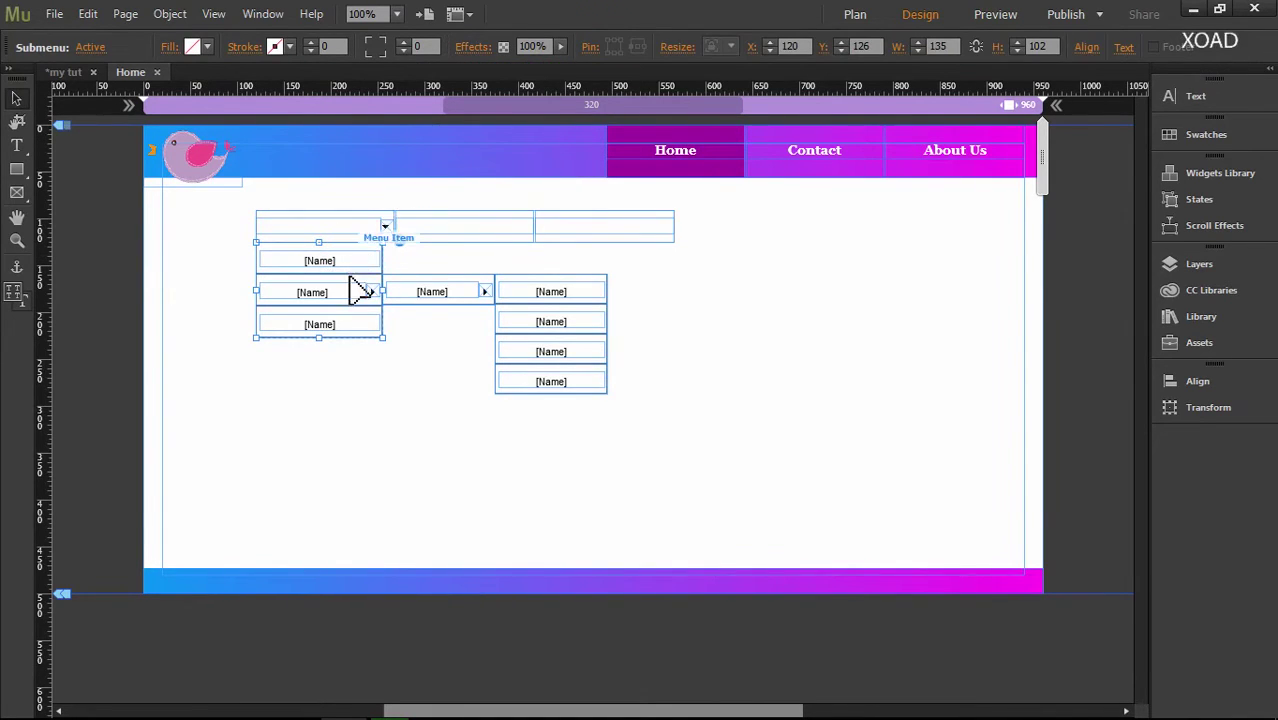
left_click(356, 259)
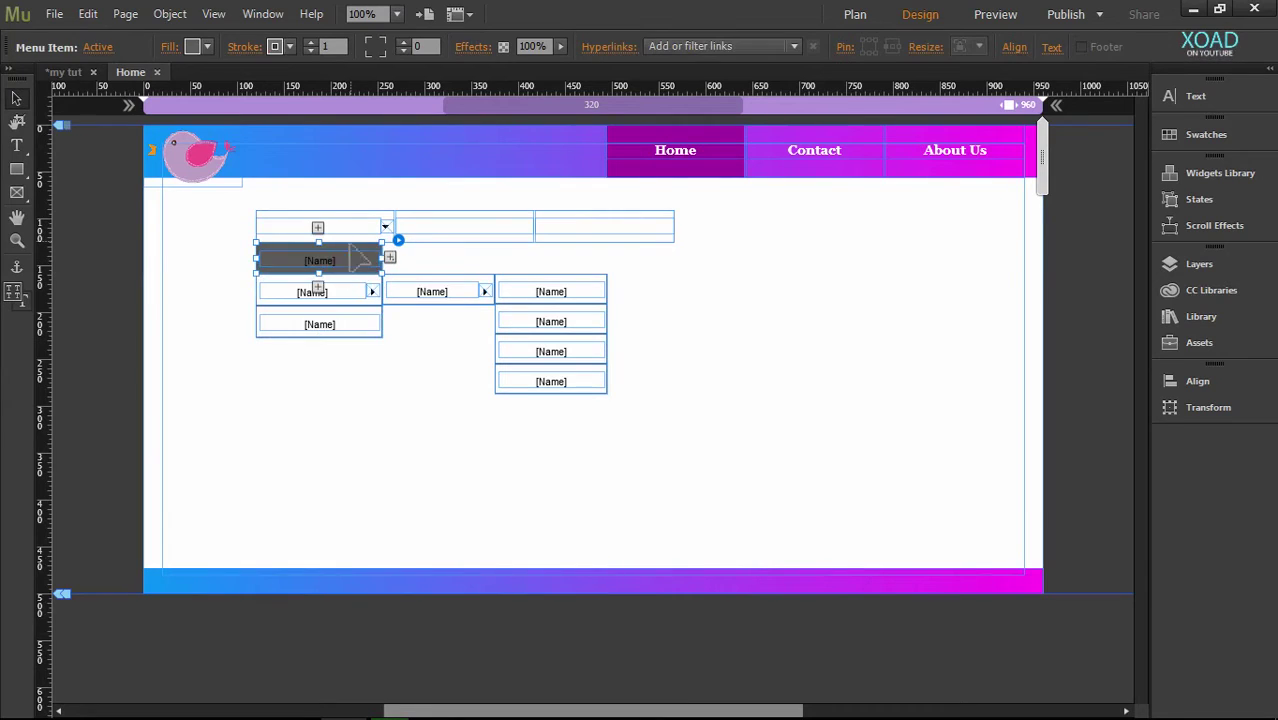
left_click(98, 47)
left_click(166, 65)
left_click(210, 46)
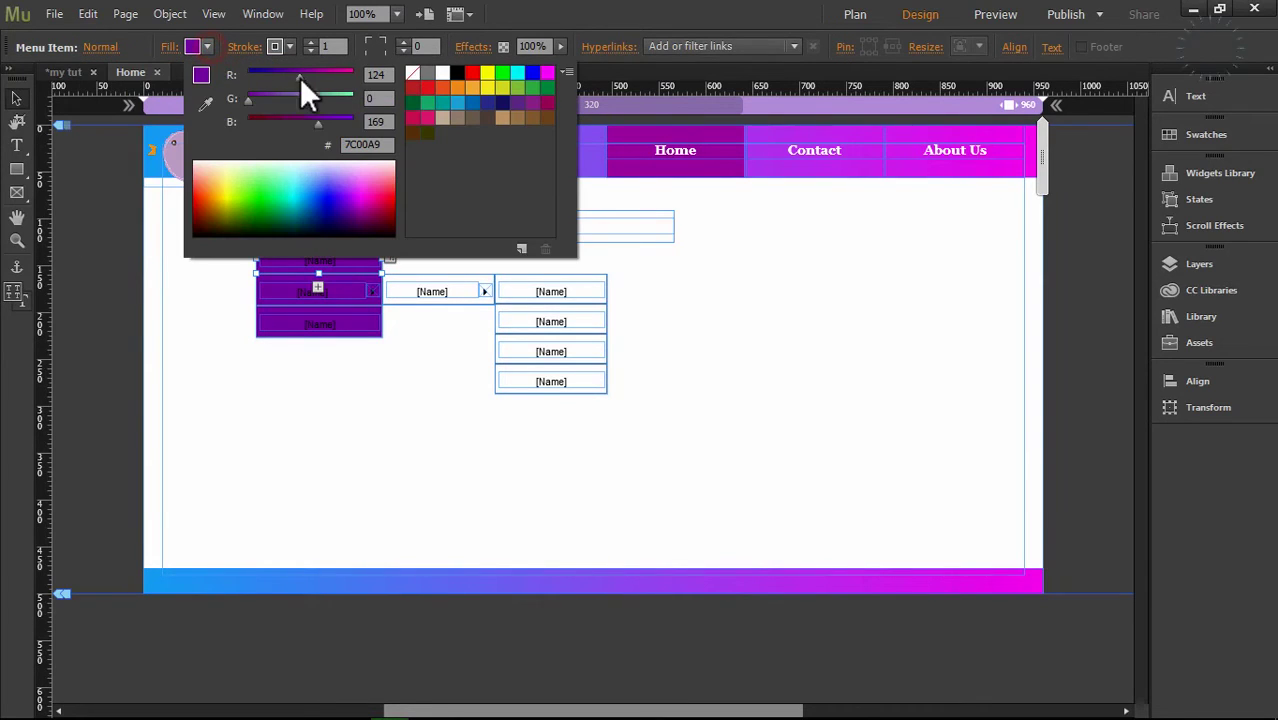
left_click(418, 72)
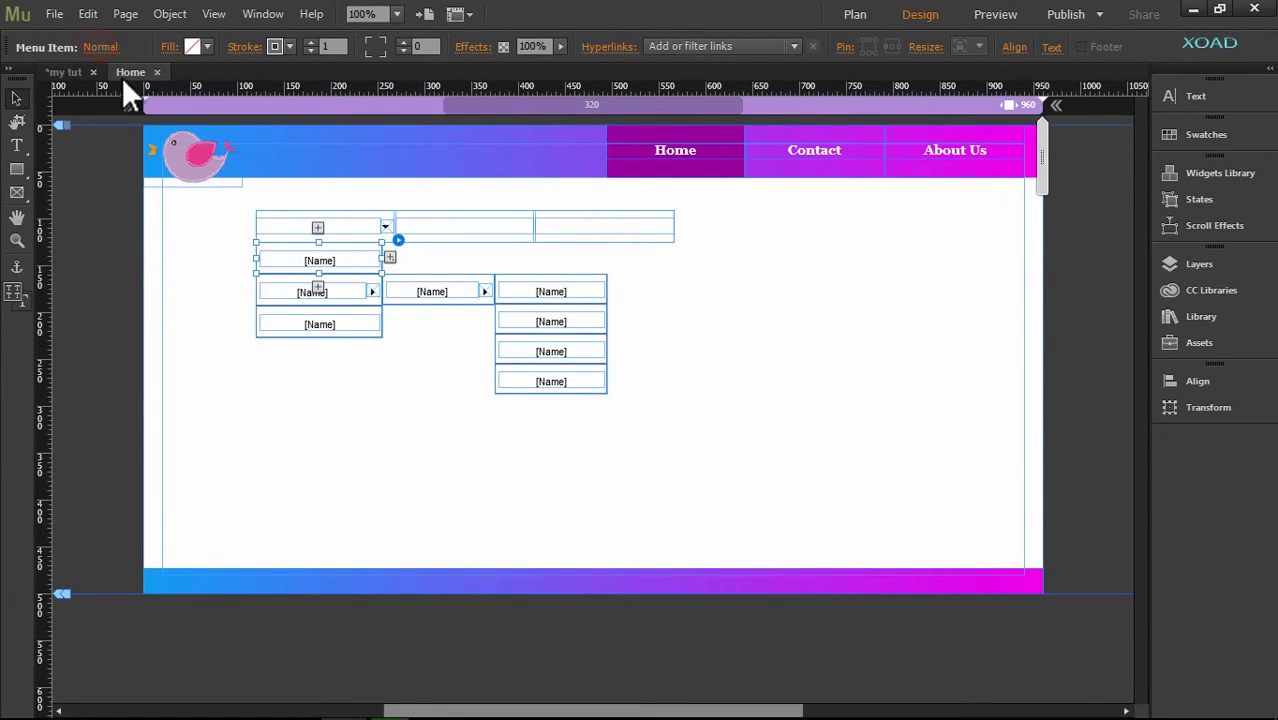
Step: Set the fill of the first submenu item's Rollover state to 7C00A9
left_click(100, 47)
left_click(128, 113)
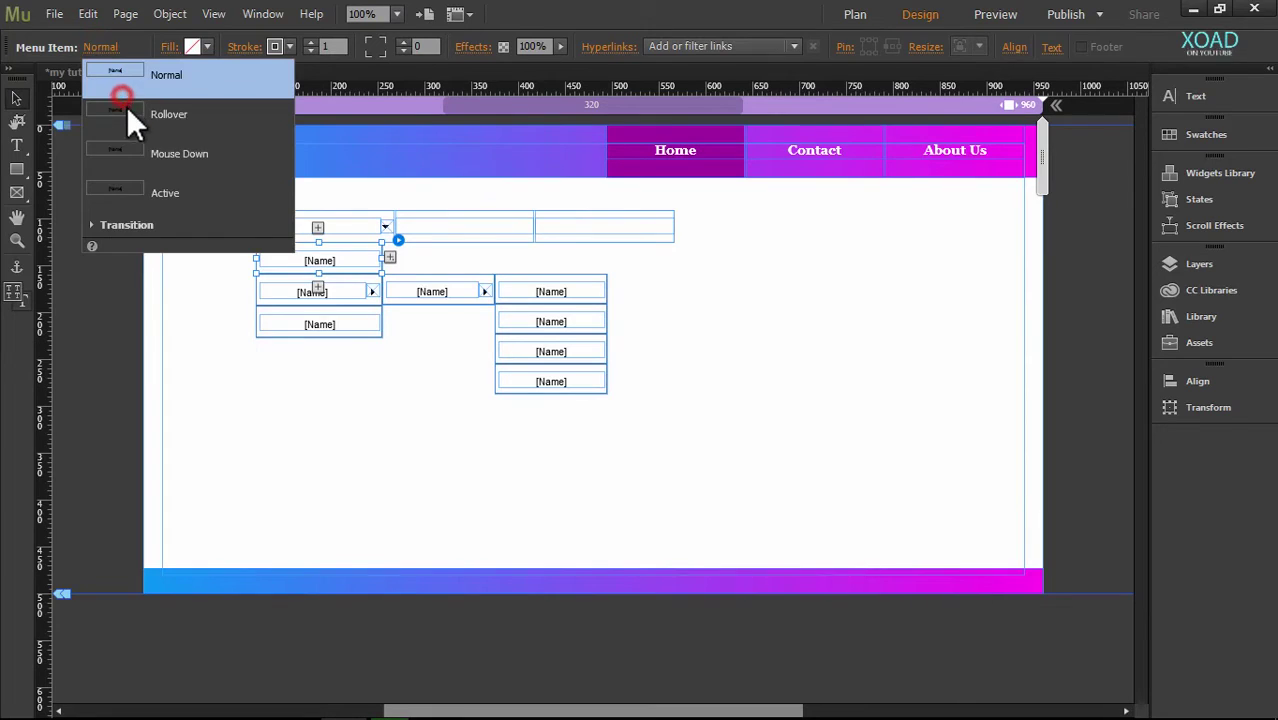
left_click(206, 46)
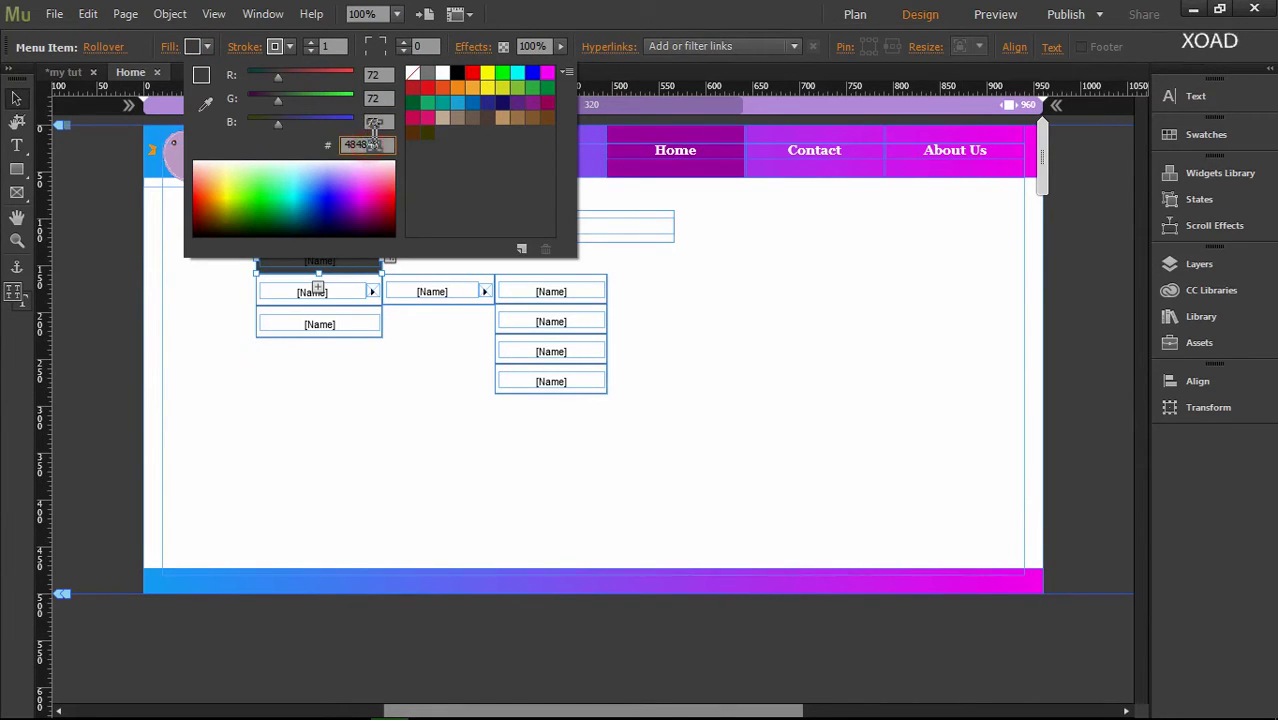
type("7C00")
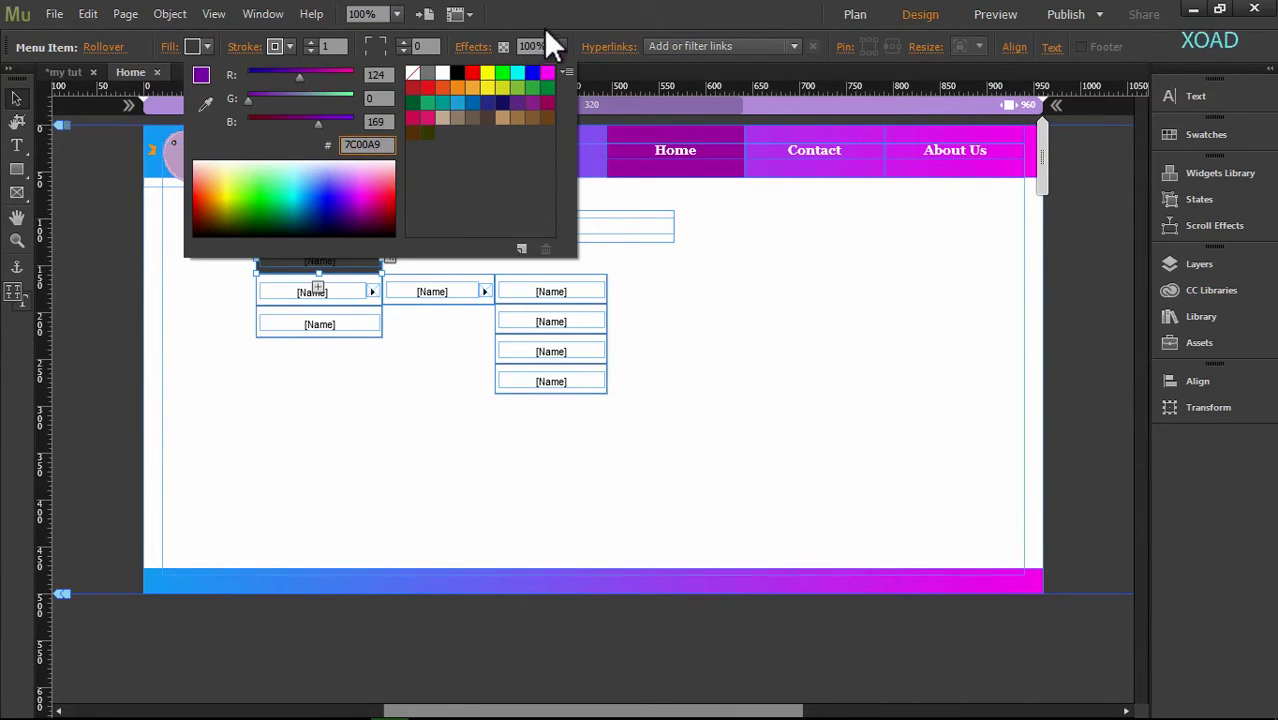
type("A9")
left_click(545, 15)
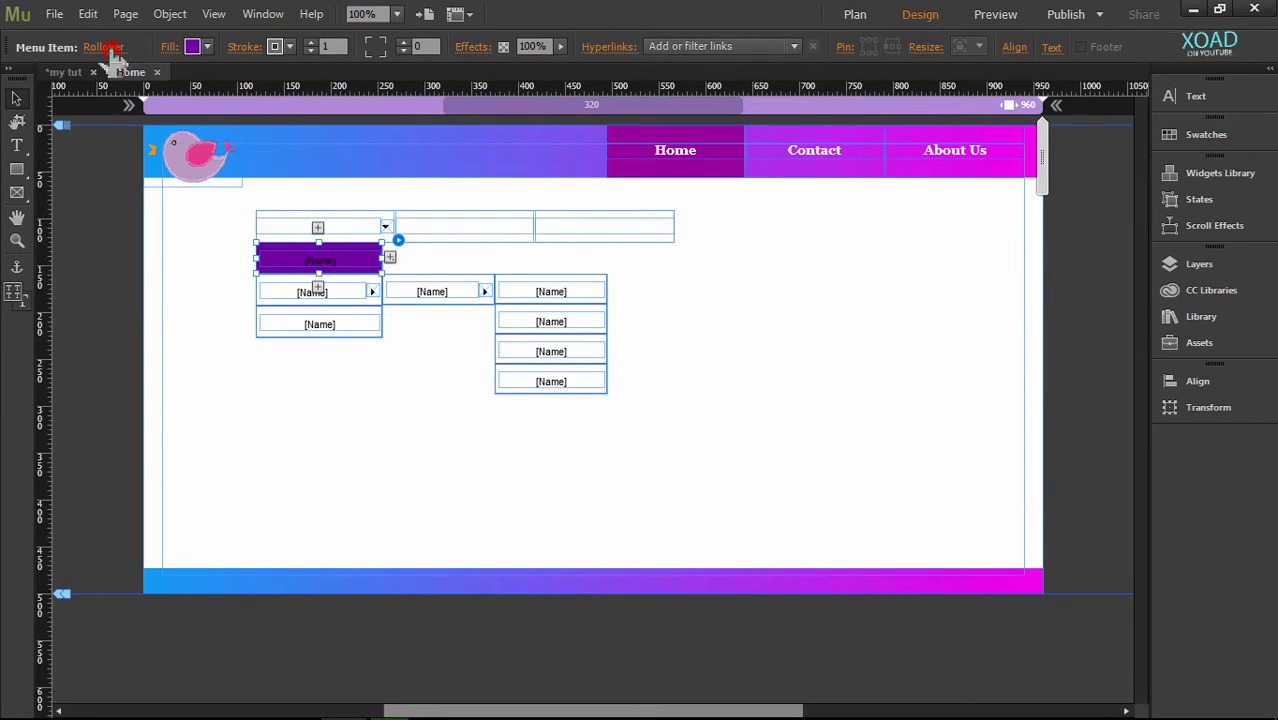
Step: Fill the first submenu item's Active state with A200A9 sampled from the header's existing Home button
left_click(110, 50)
left_click(135, 152)
left_click(139, 187)
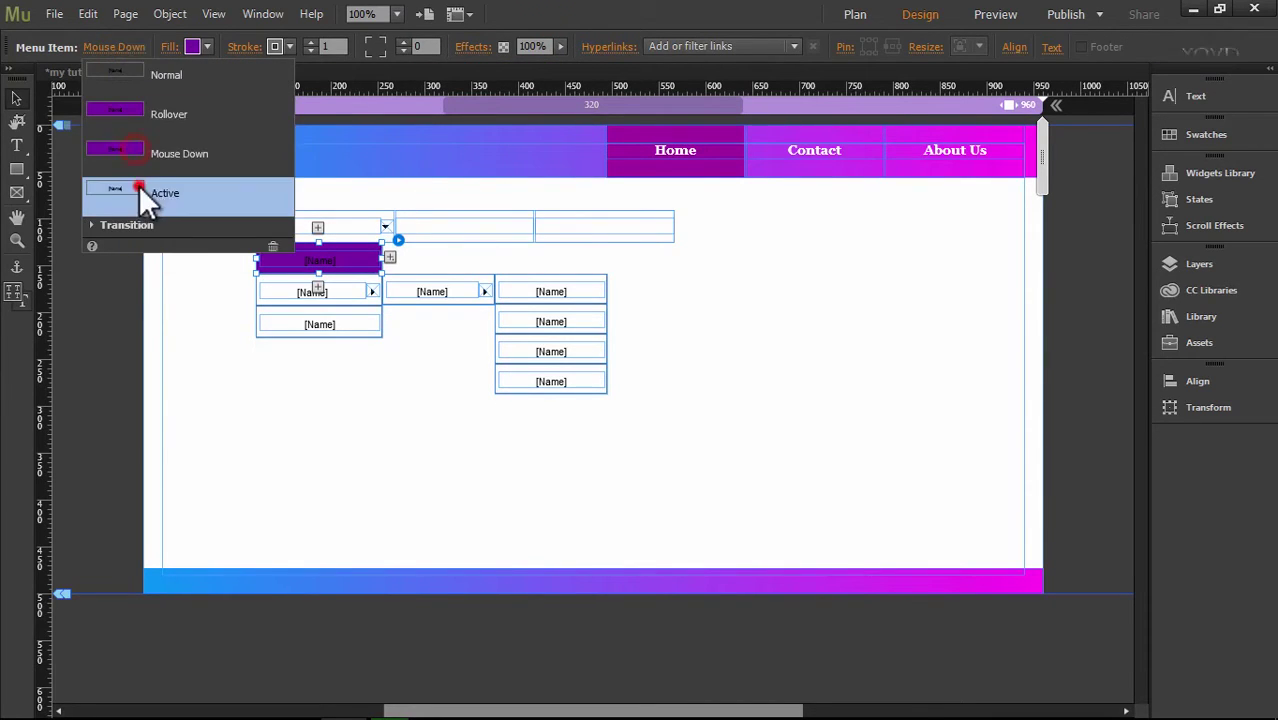
left_click(205, 46)
left_click(205, 104)
left_click(729, 137)
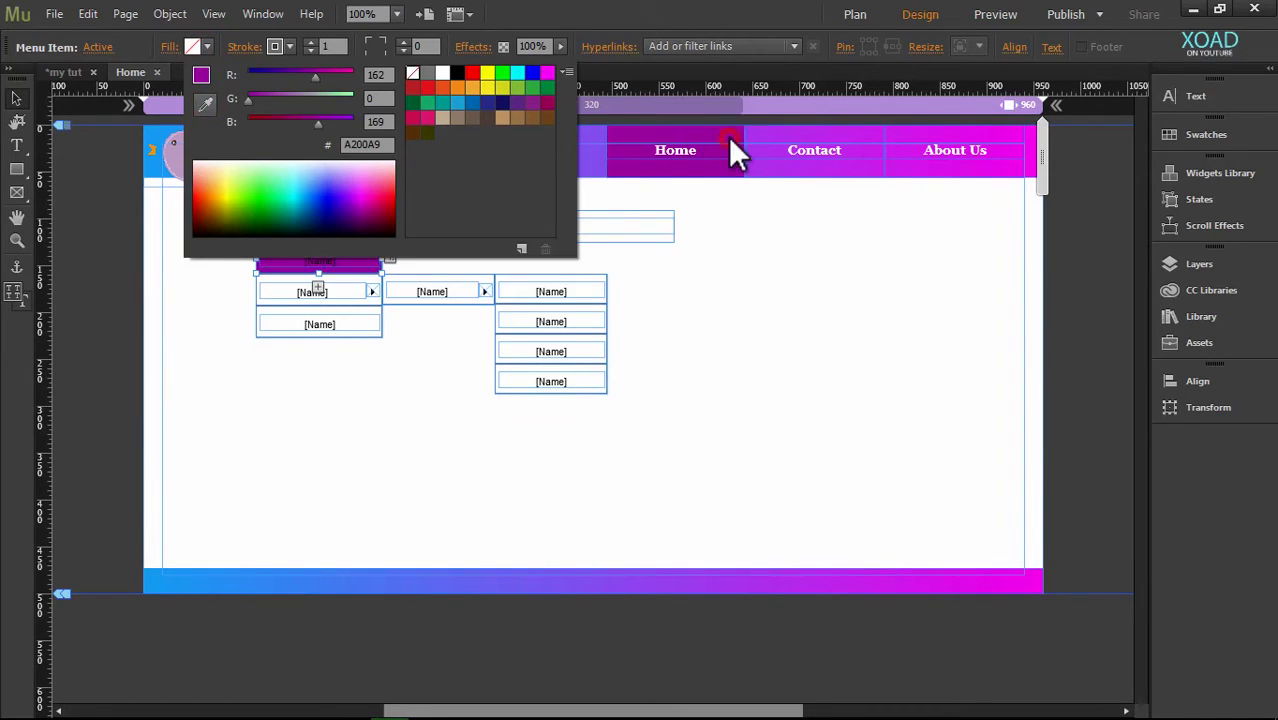
left_click(604, 12)
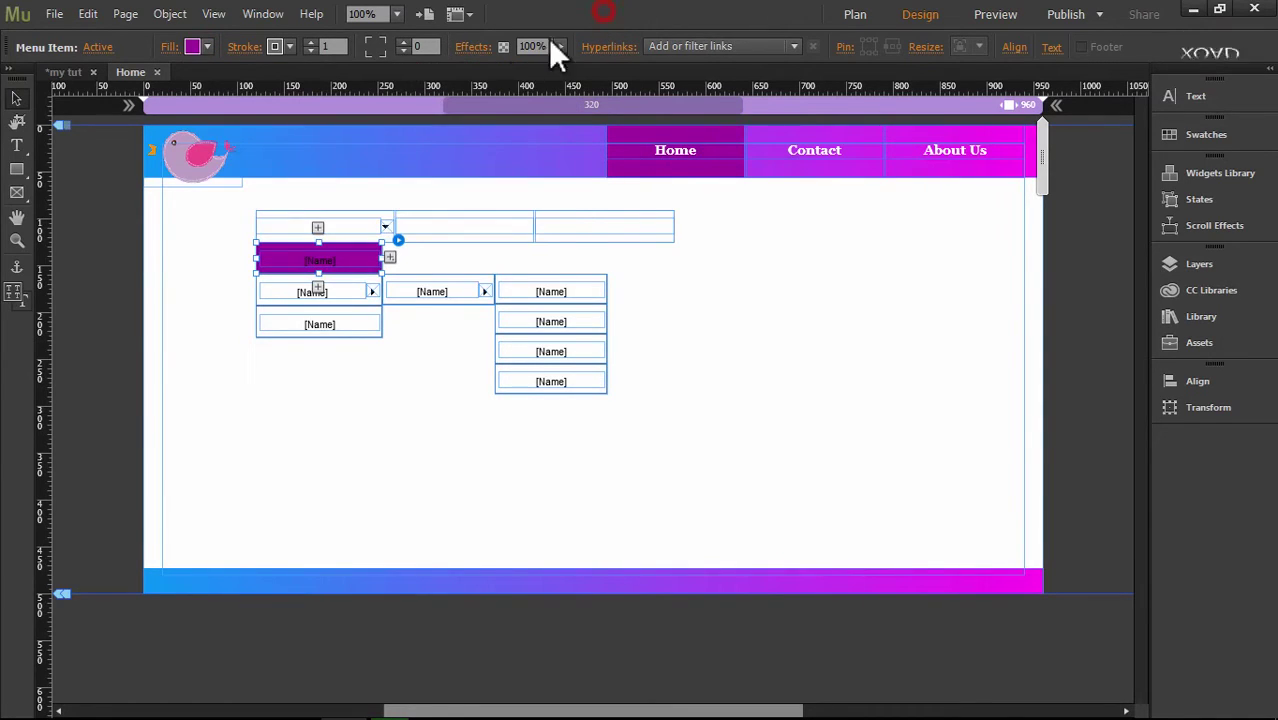
Step: Set the stroke width of the first submenu item's Active state to 0 and check the other submenu items
left_click(378, 230)
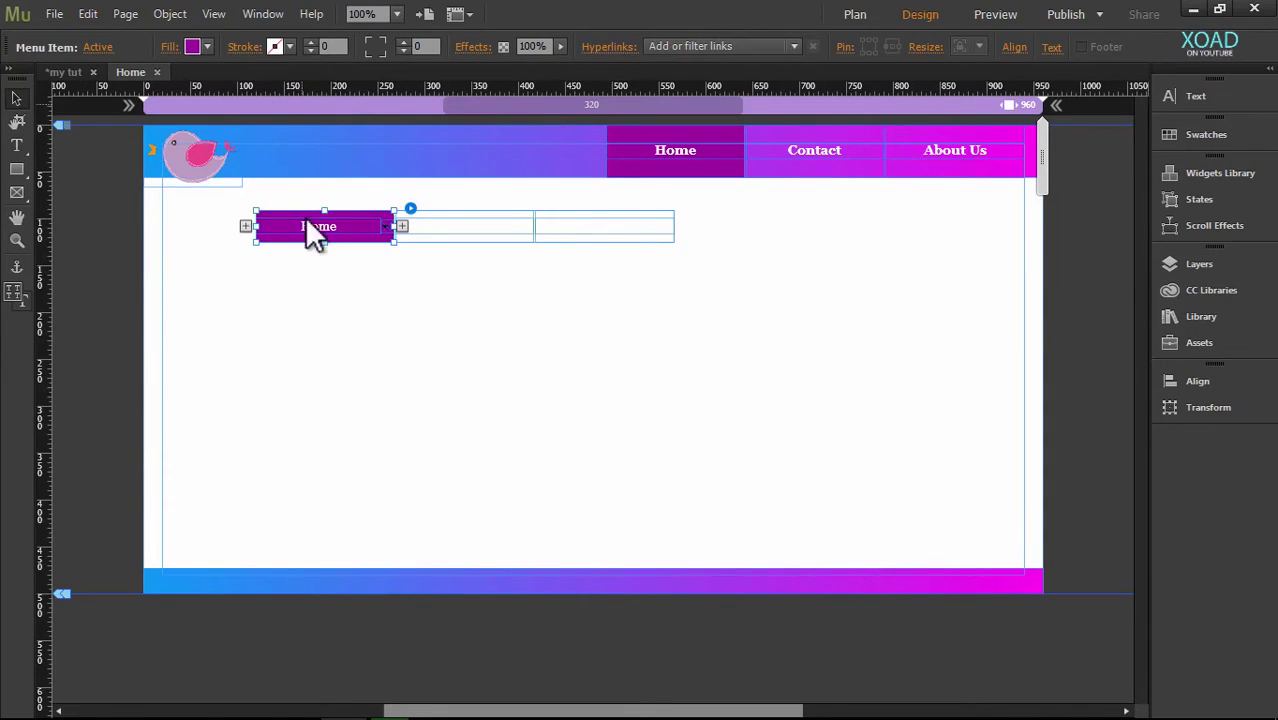
left_click(334, 258)
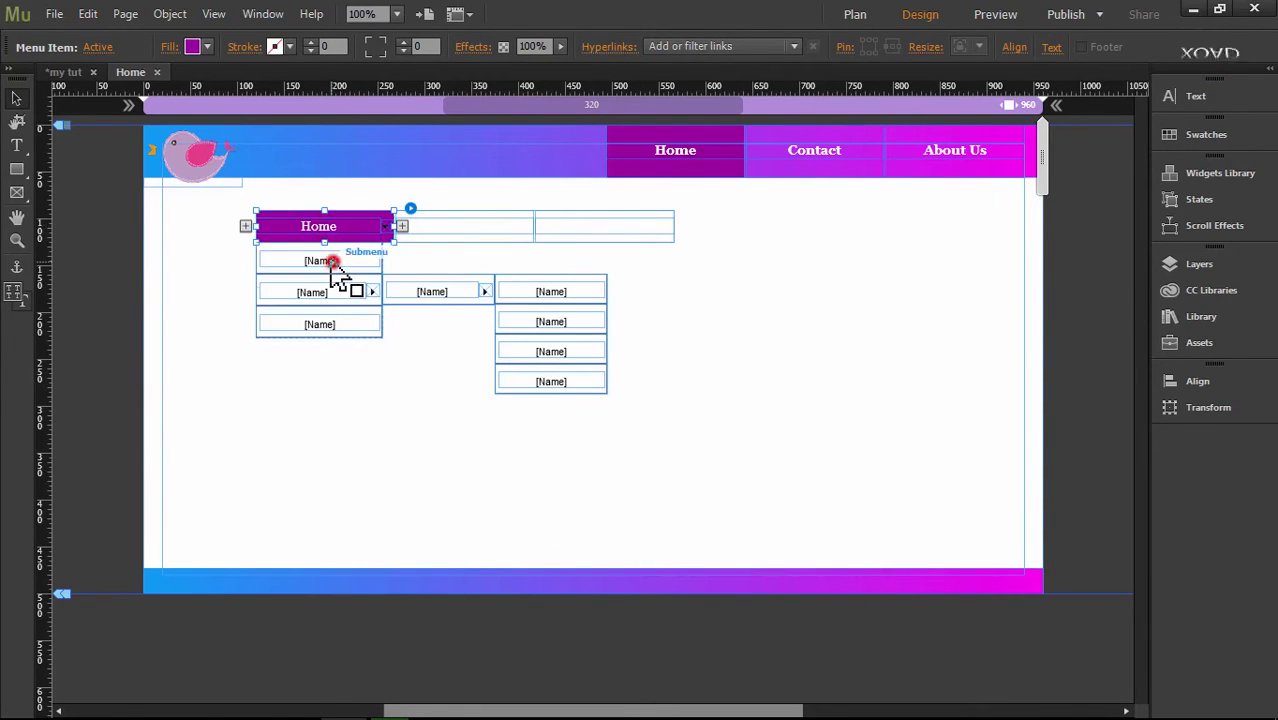
left_click(332, 262)
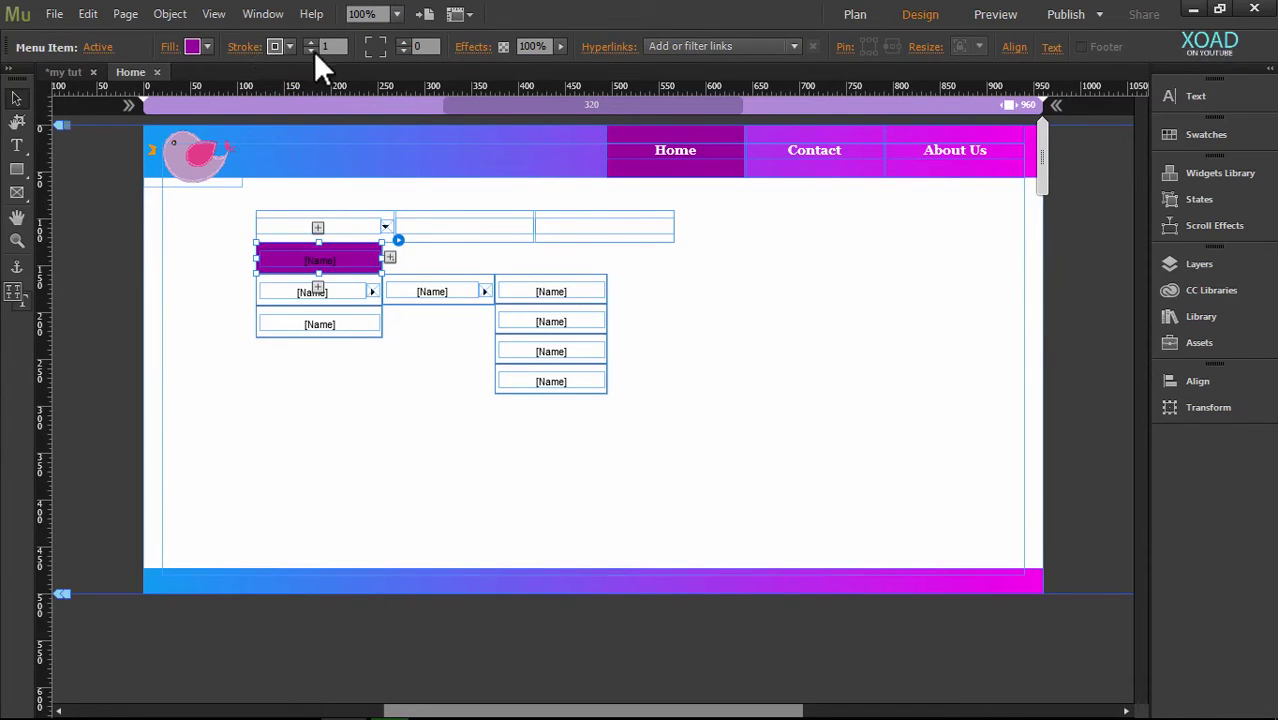
left_click(310, 51)
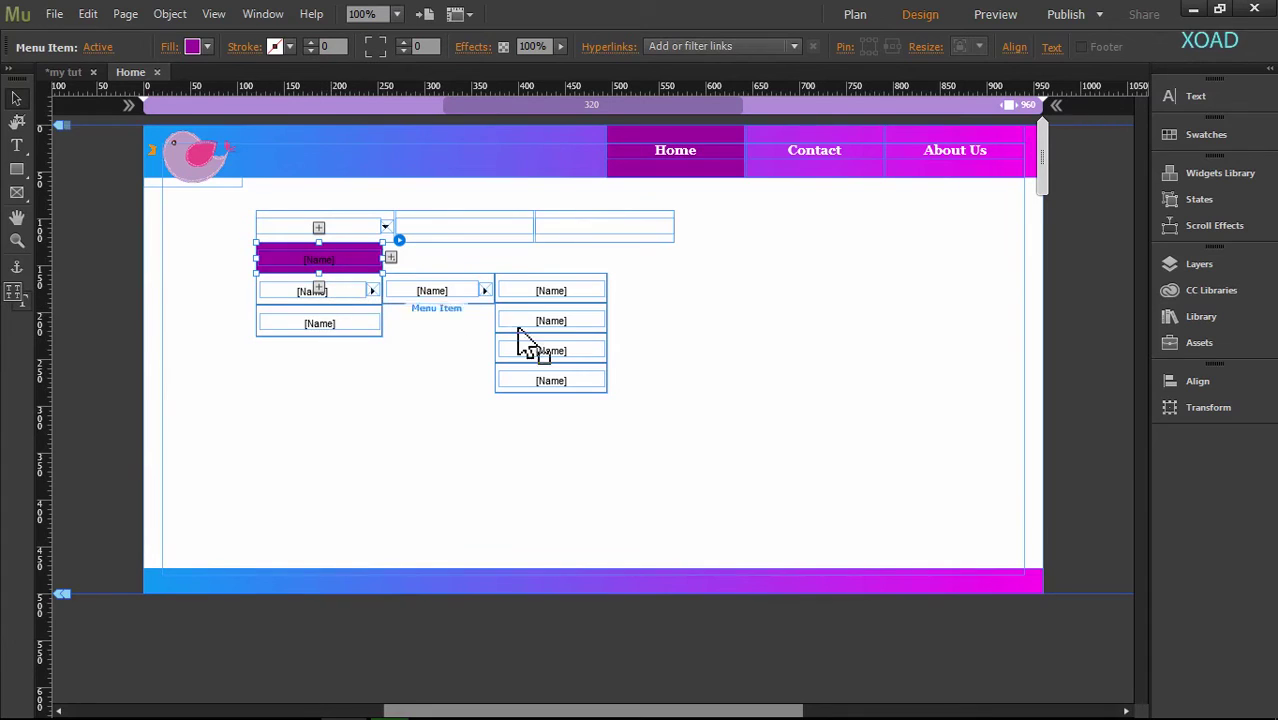
left_click(440, 294)
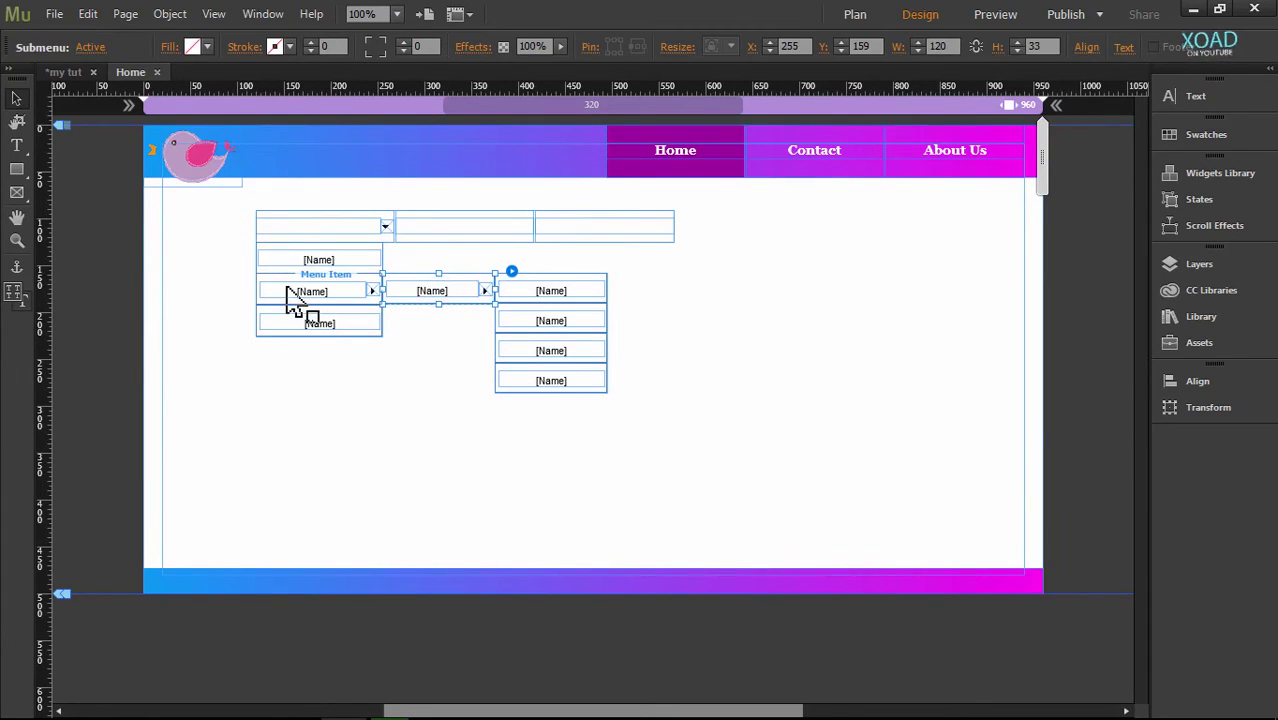
left_click(314, 324)
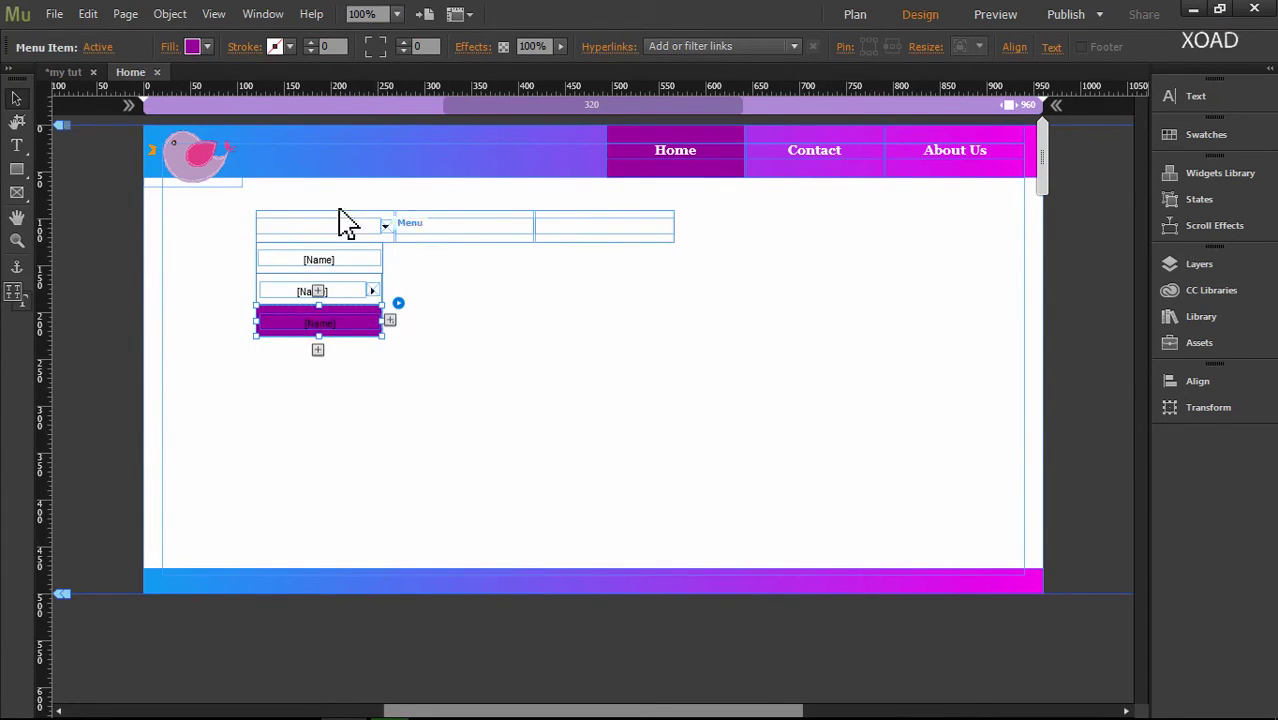
Step: Move the whole dropdown menu up into the header, between the bird logo and the existing menu
left_click(342, 214)
left_click(351, 228)
left_click_drag(438, 227, 401, 146)
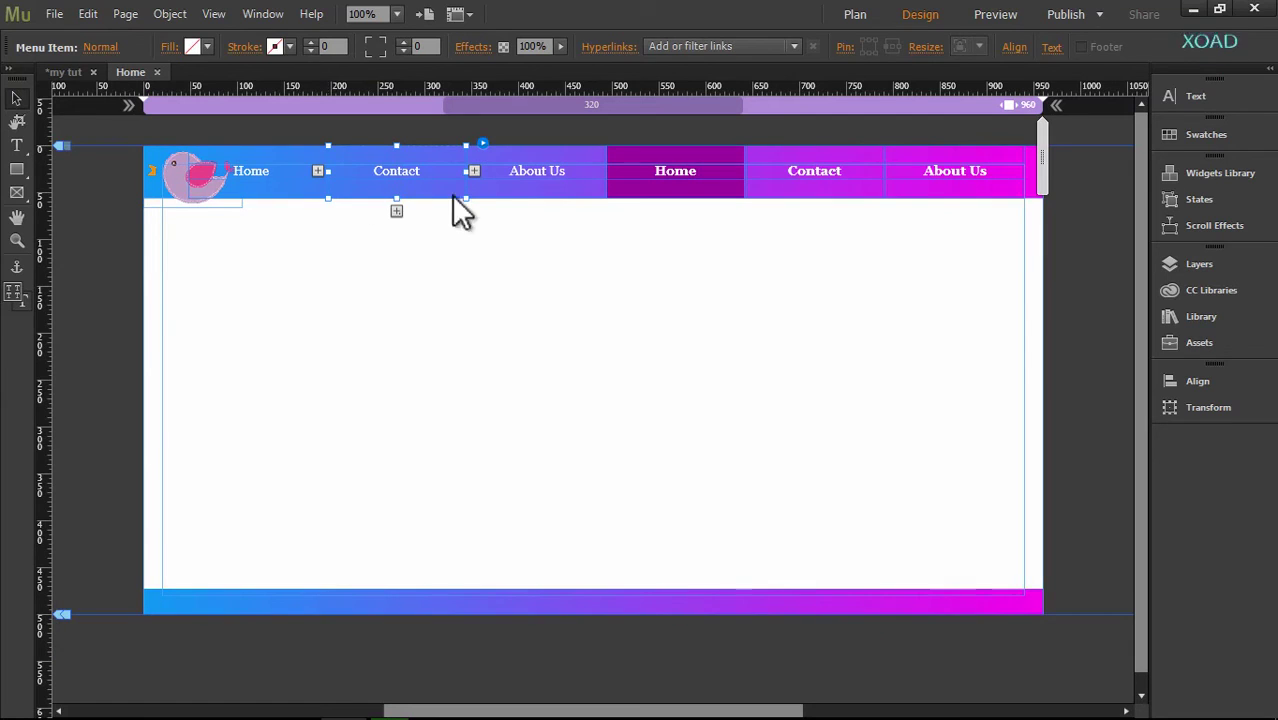
Step: Preview the page in the browser and test the rollover colours and nested submenus of the new menu
left_click(50, 12)
left_click(132, 328)
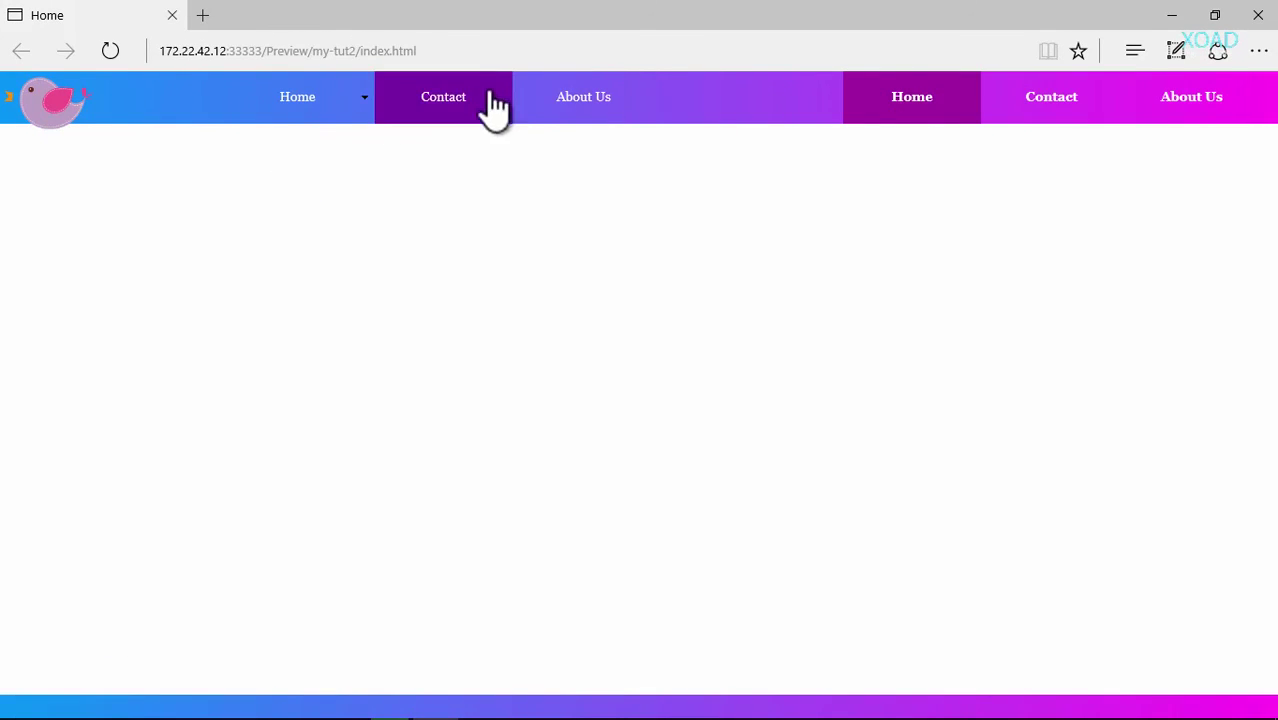
mouse_move(370, 105)
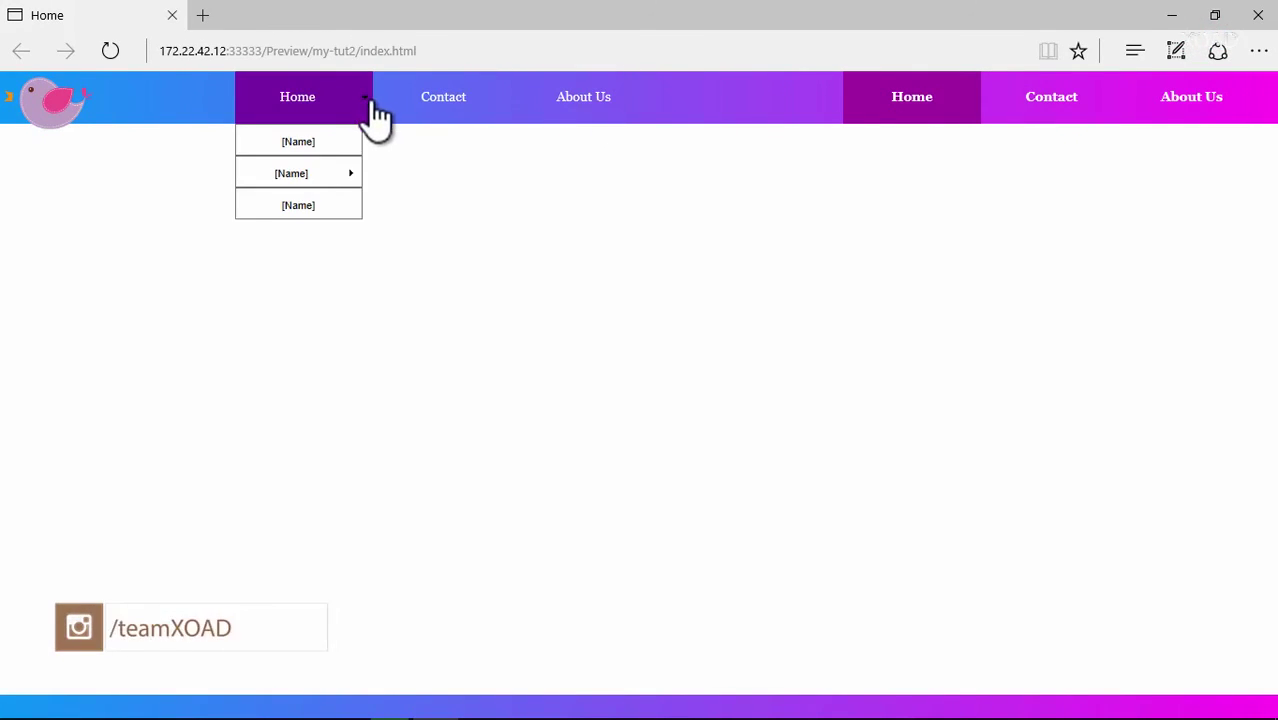
mouse_move(352, 176)
mouse_move(440, 175)
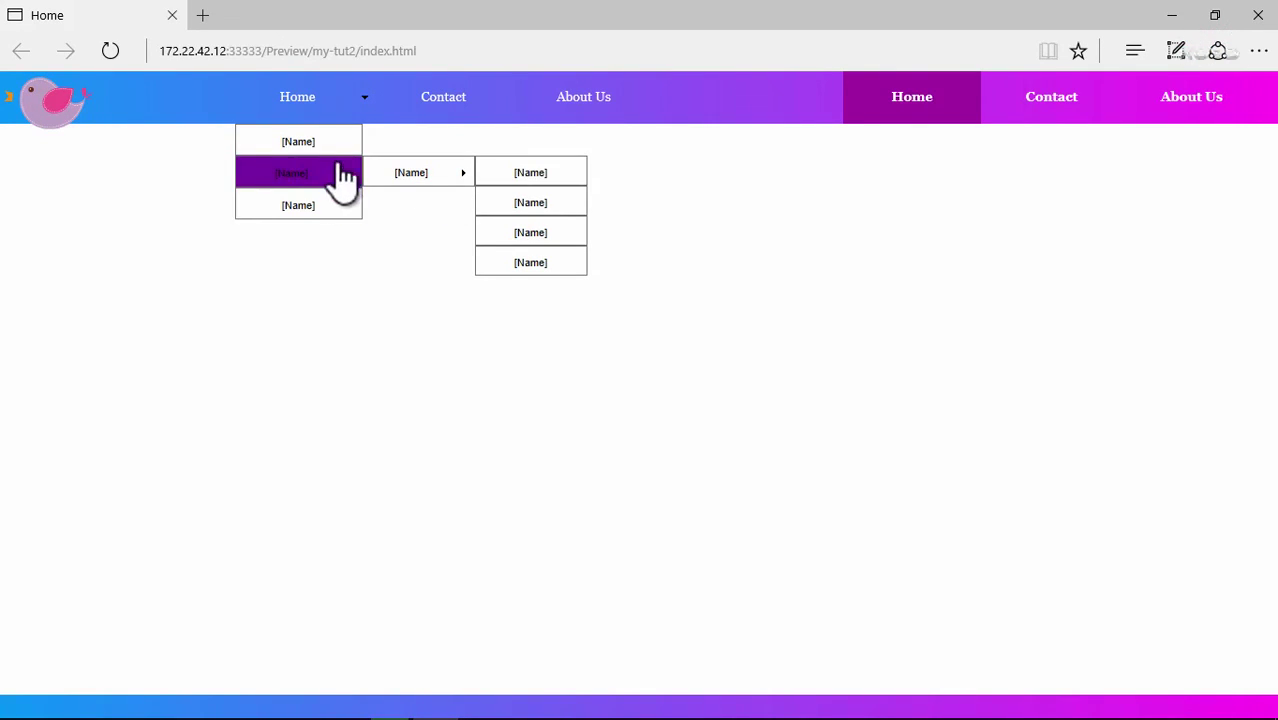
mouse_move(331, 135)
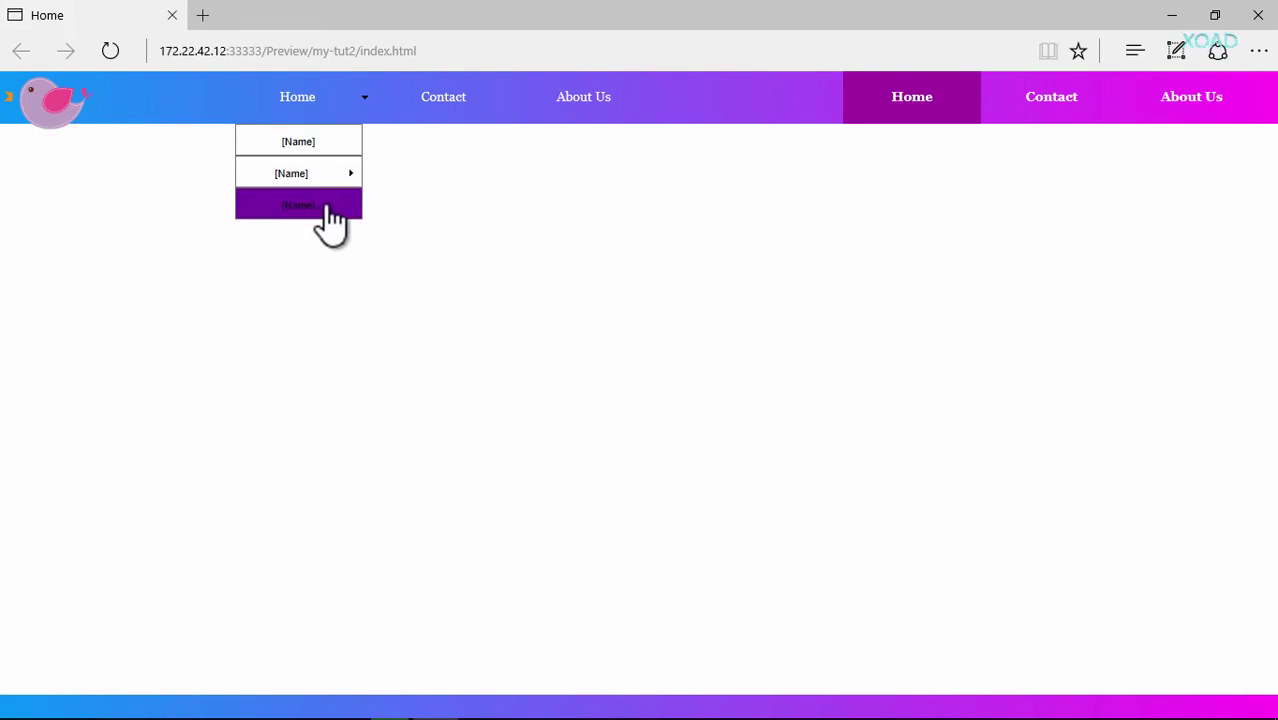
left_click(506, 226)
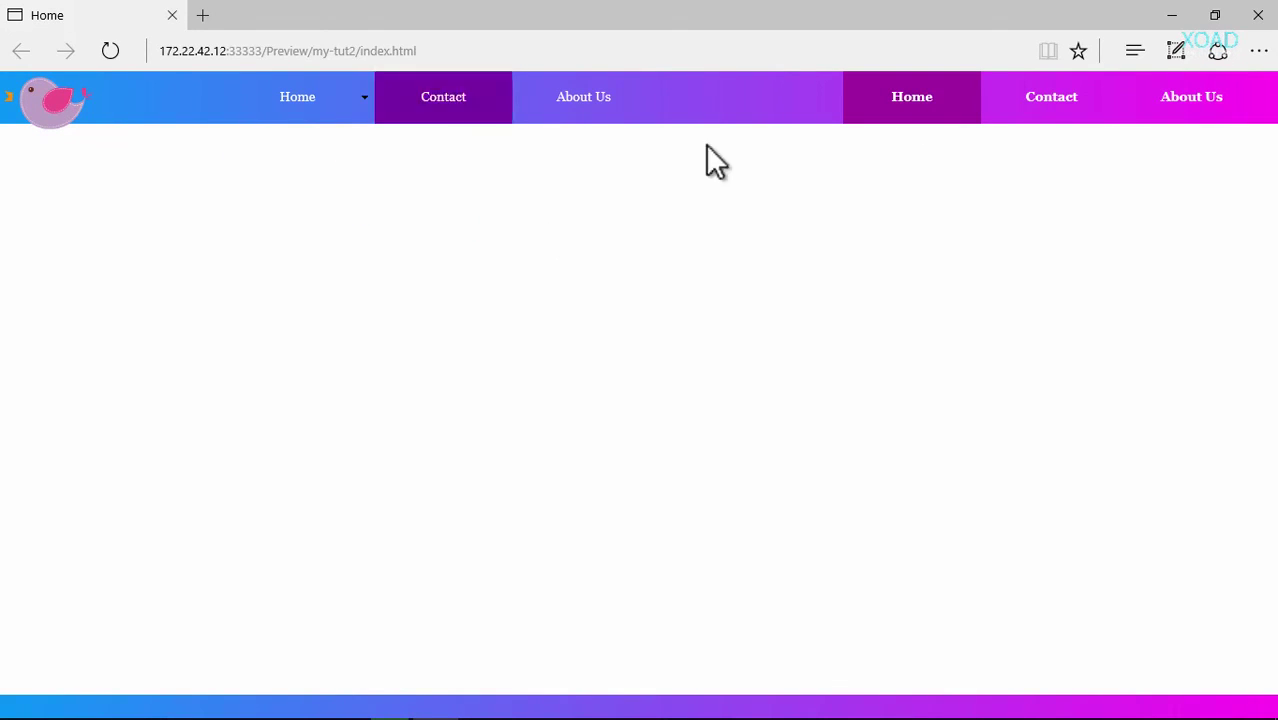